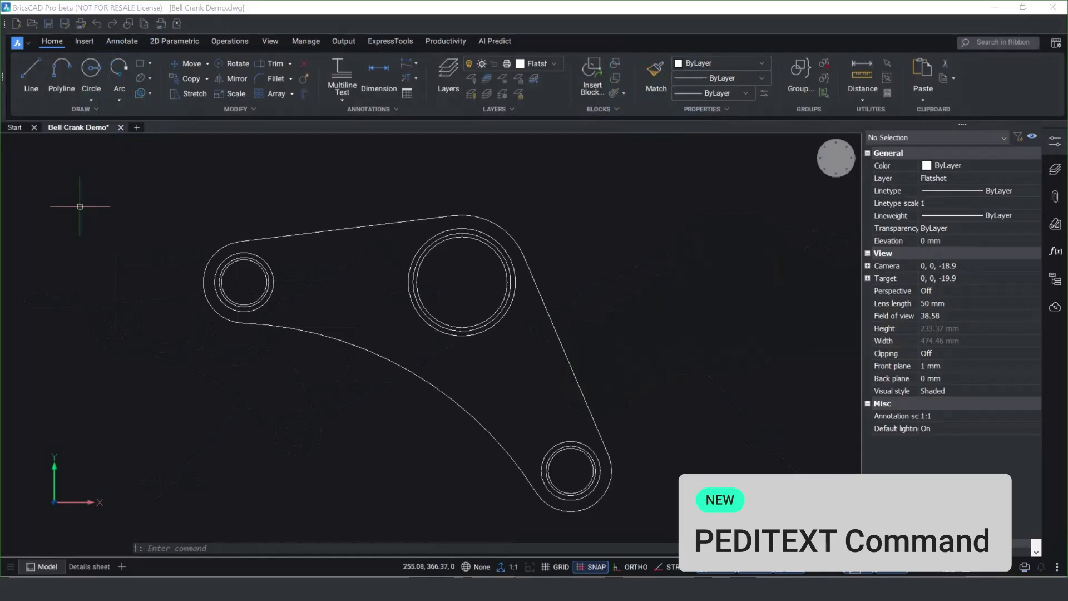
Add a vertex at the midpoint of the bell crank's straight right edge with the AddVertex grip mode.
click(563, 350)
click(566, 355)
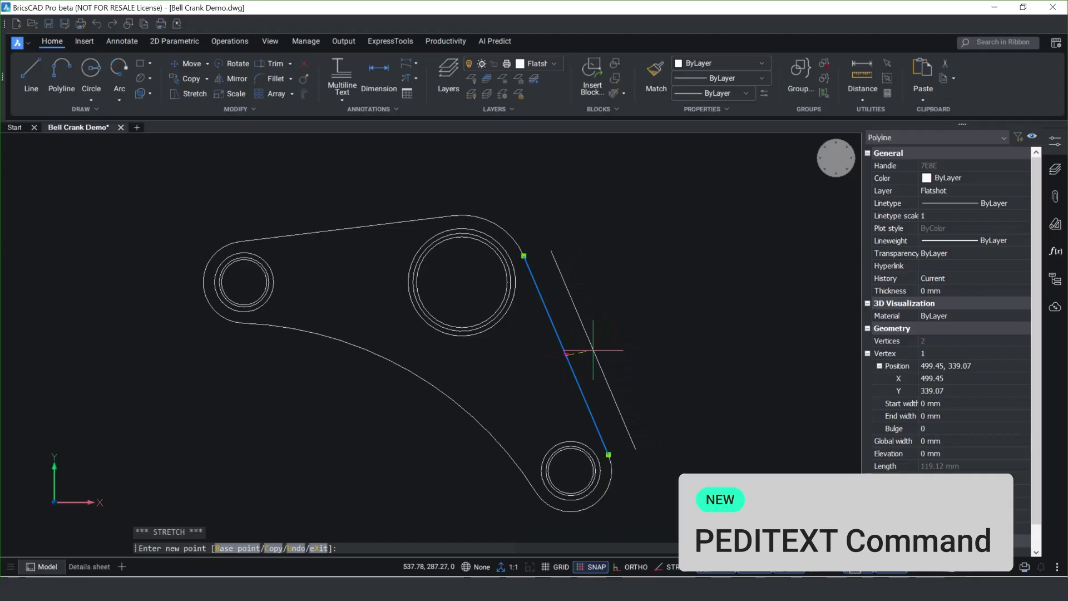
key(ctrl)
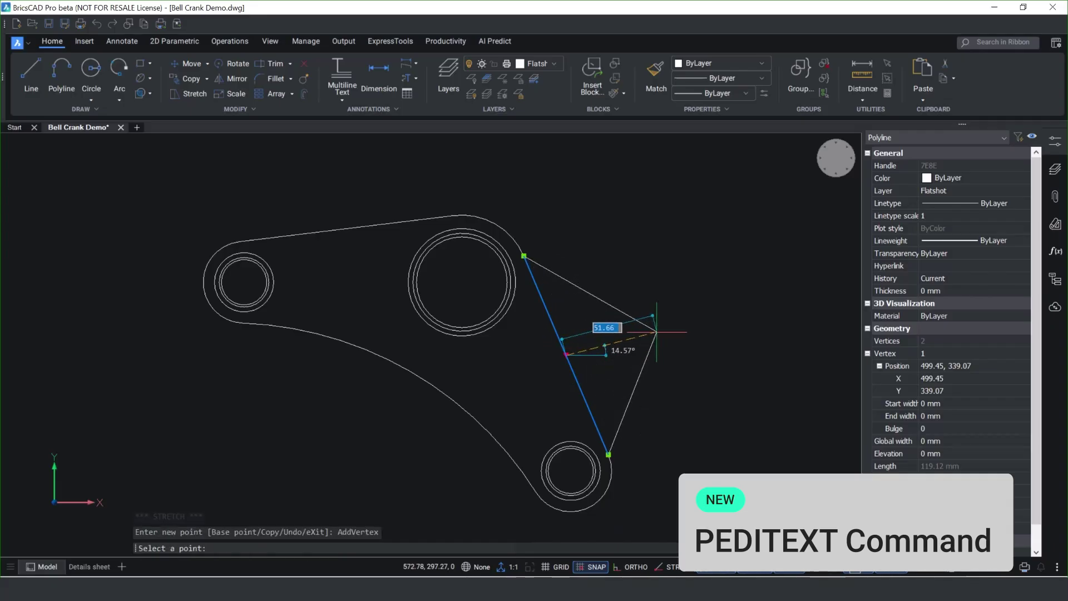
key(ctrl)
key(ctrl)
key(ctrl)
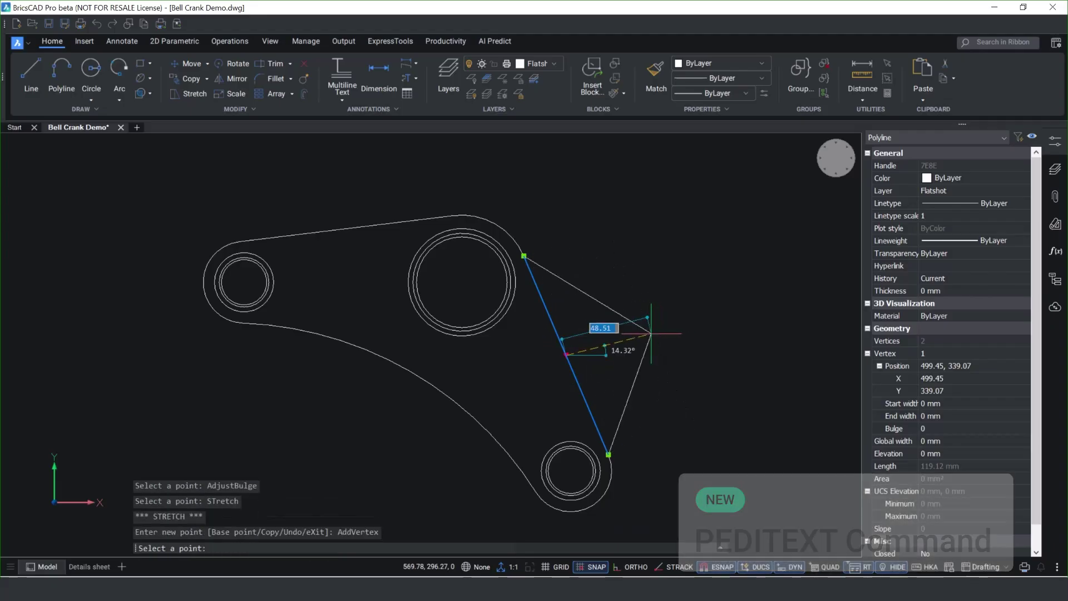
click(566, 354)
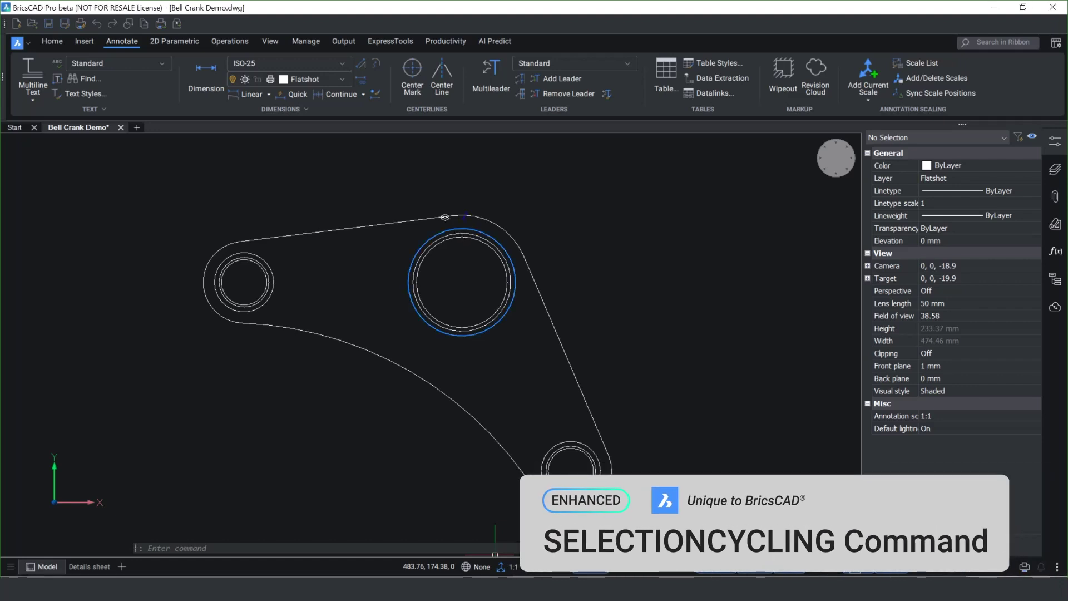
Select the four overlapping circles at the large boss using the selection-cycling list.
click(461, 228)
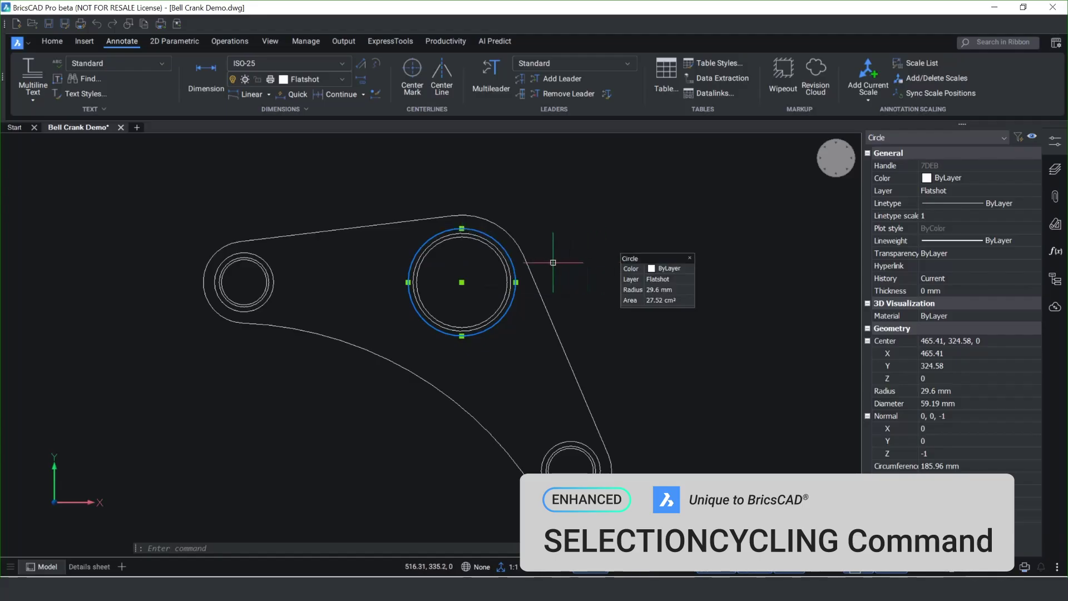
key(Escape)
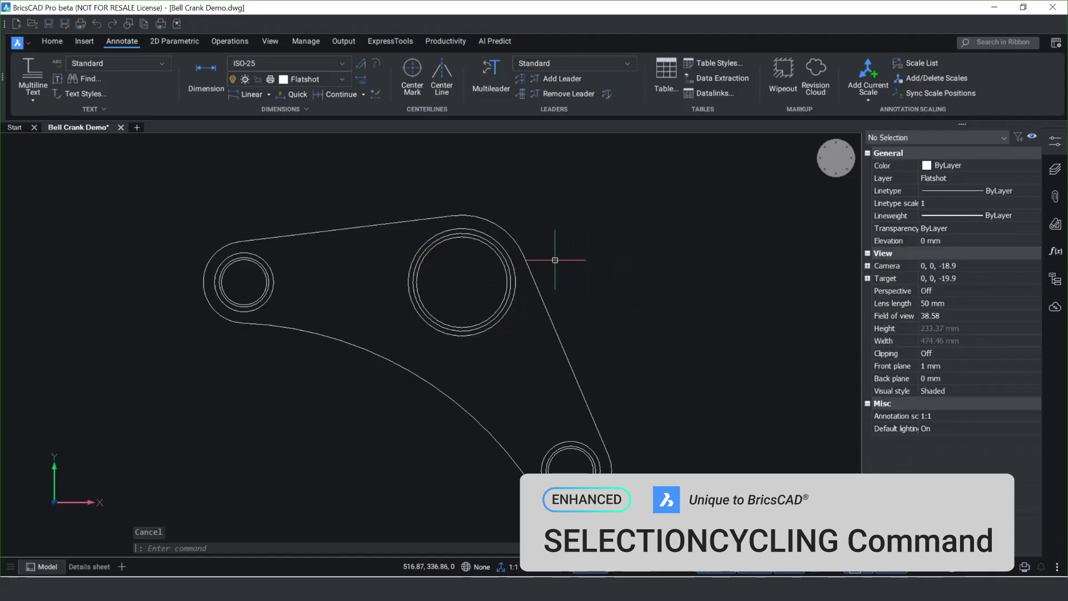
click(510, 272)
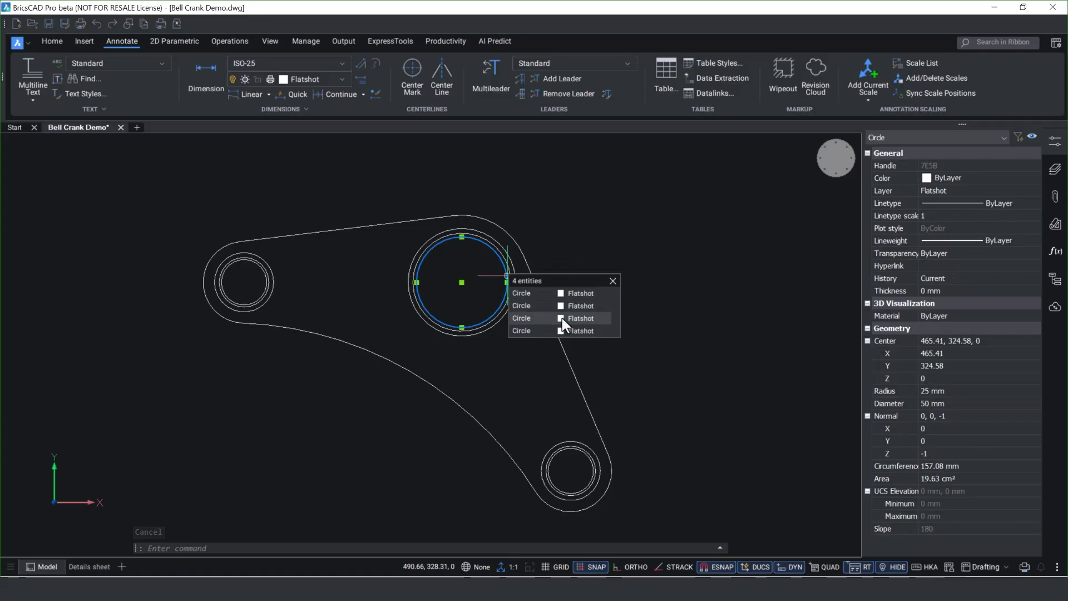
click(558, 290)
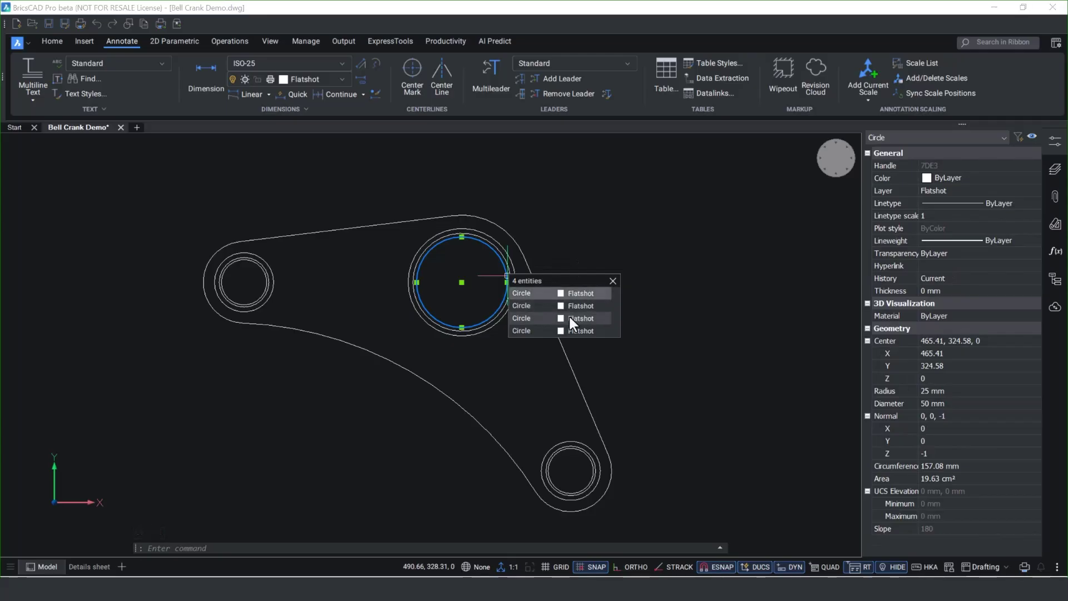
ctrl+click(568, 316)
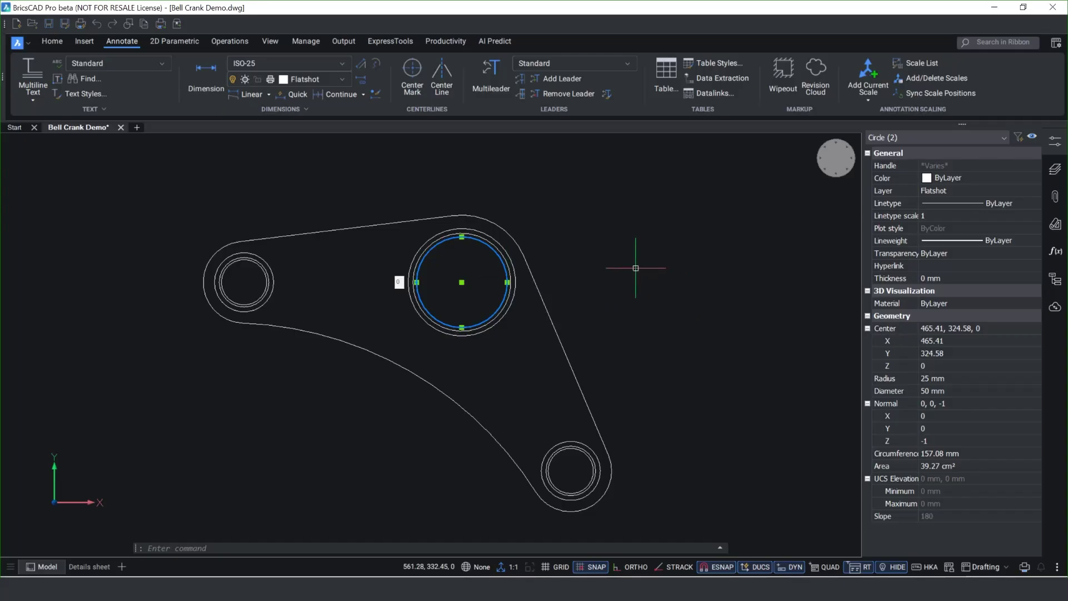
key(Escape)
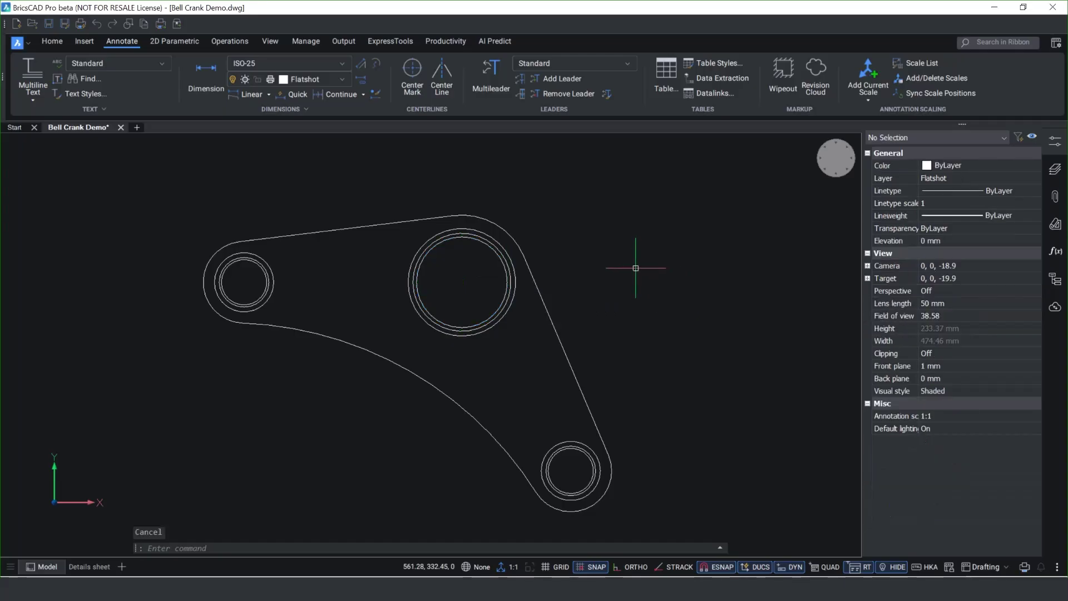
click(508, 313)
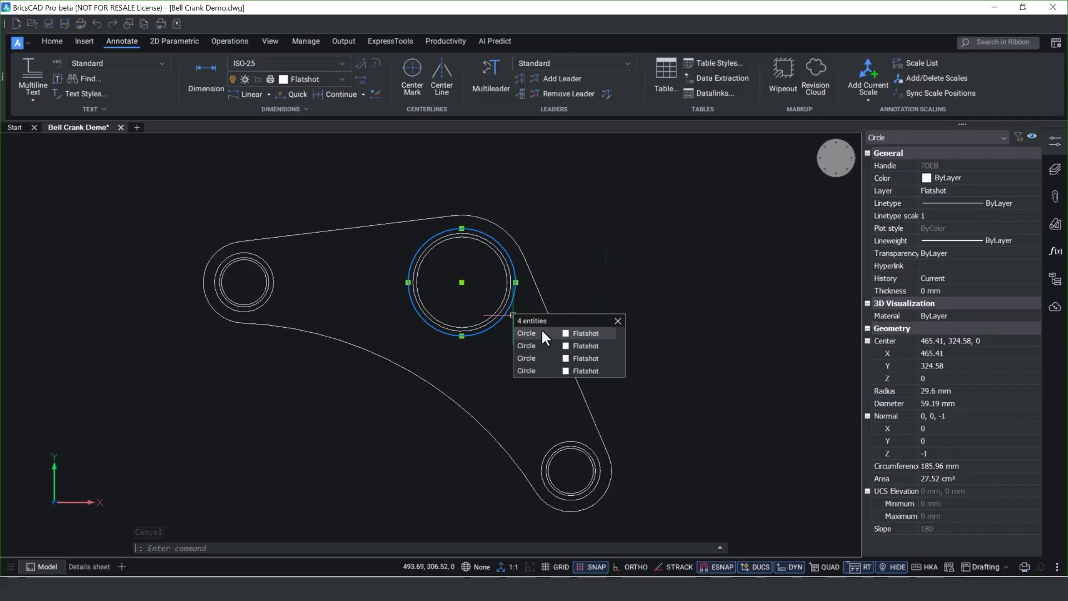
drag(541, 333, 539, 368)
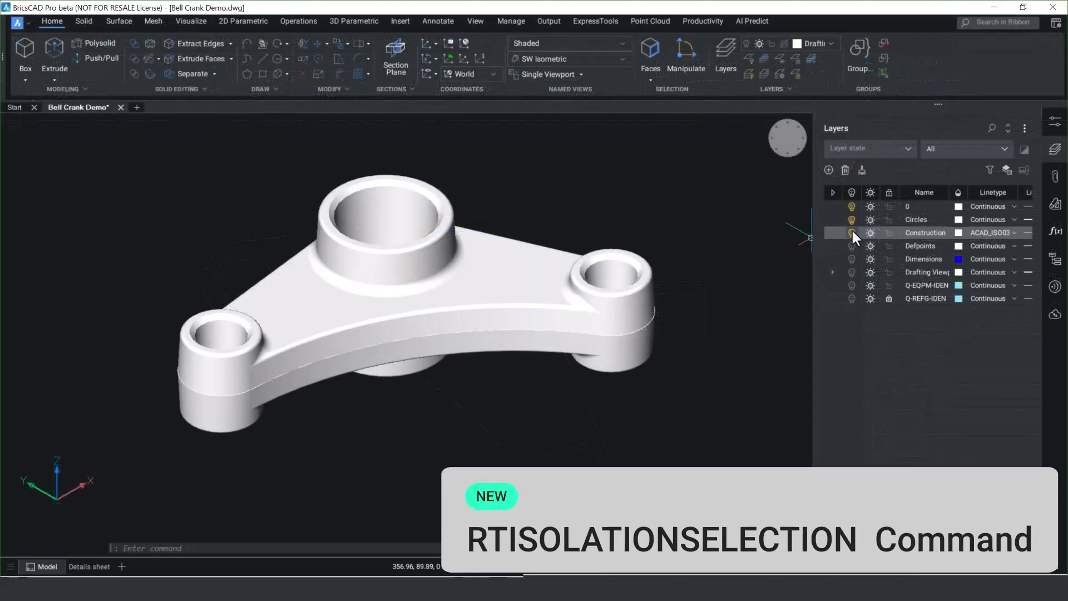
Select the small end, large boss and right end circles and orbit to view them from below.
mouse_move(852, 229)
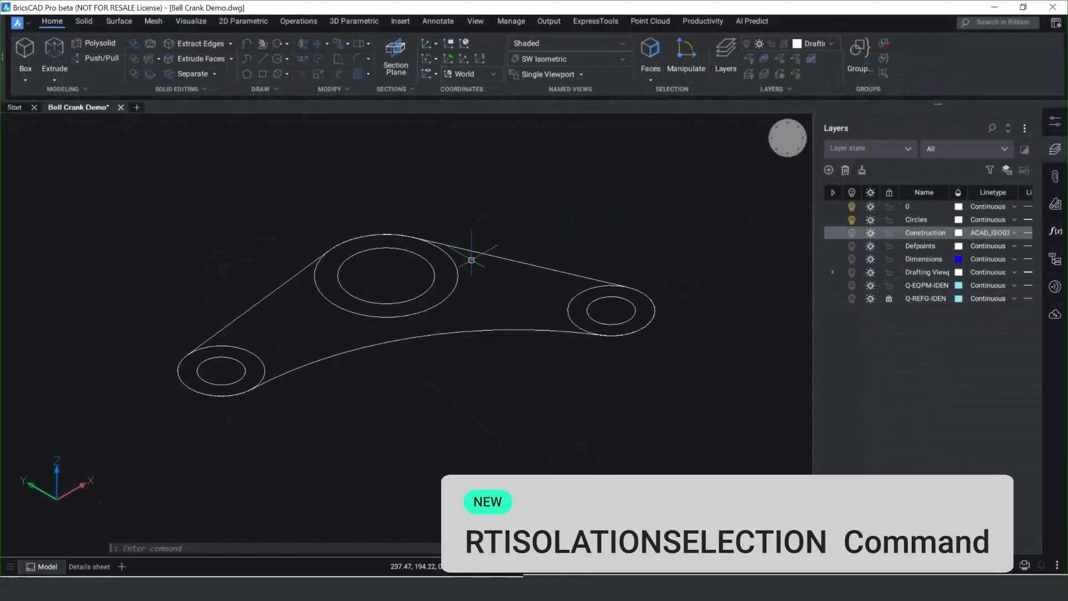
click(257, 357)
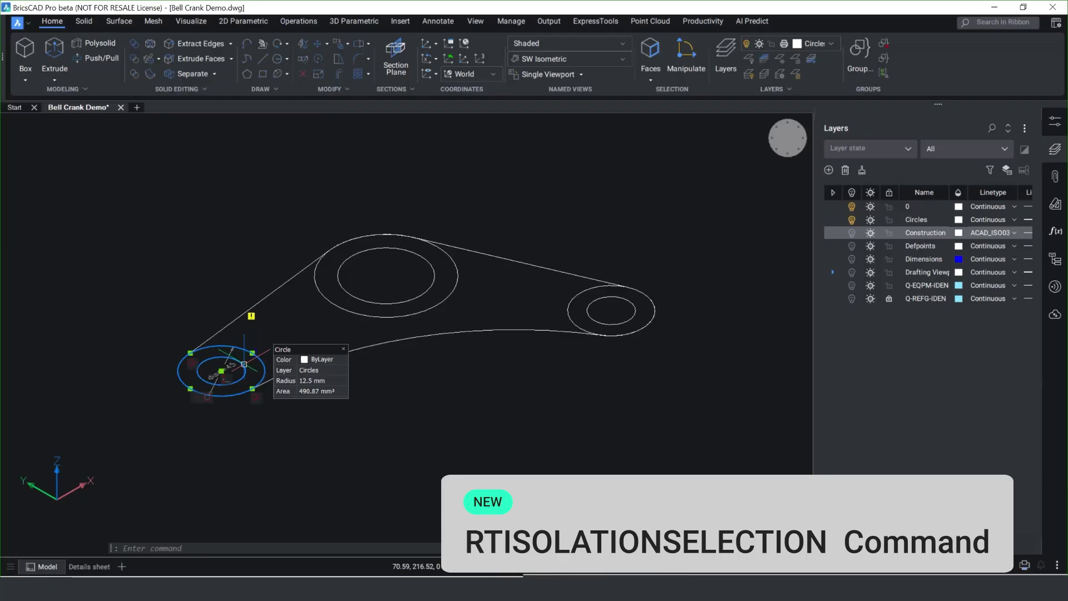
click(373, 299)
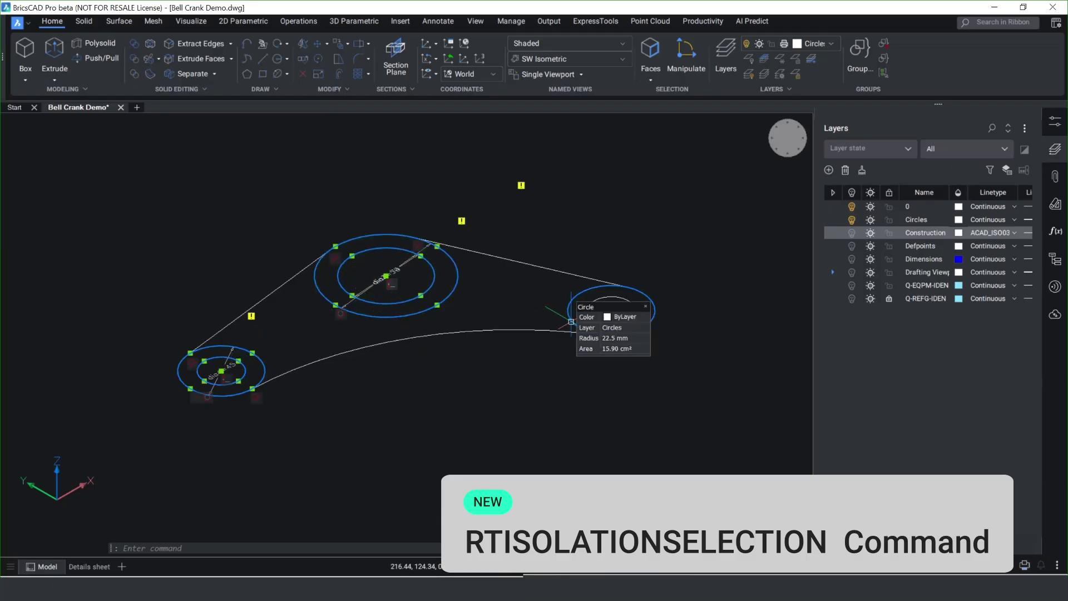
click(591, 321)
shift+middle_drag(592, 321, 634, 325)
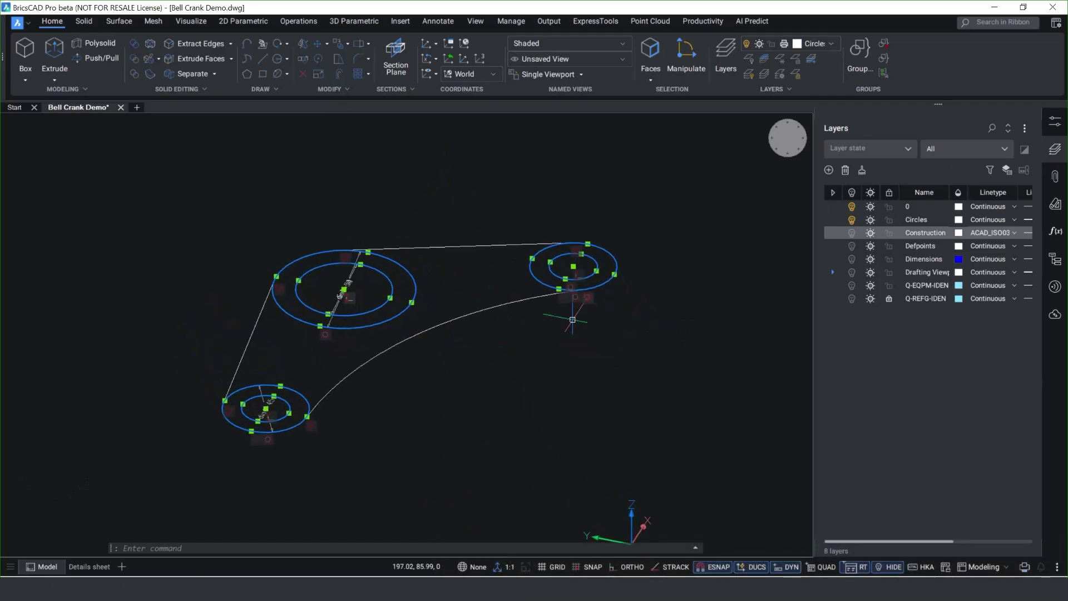
key(Escape)
key(Escape)
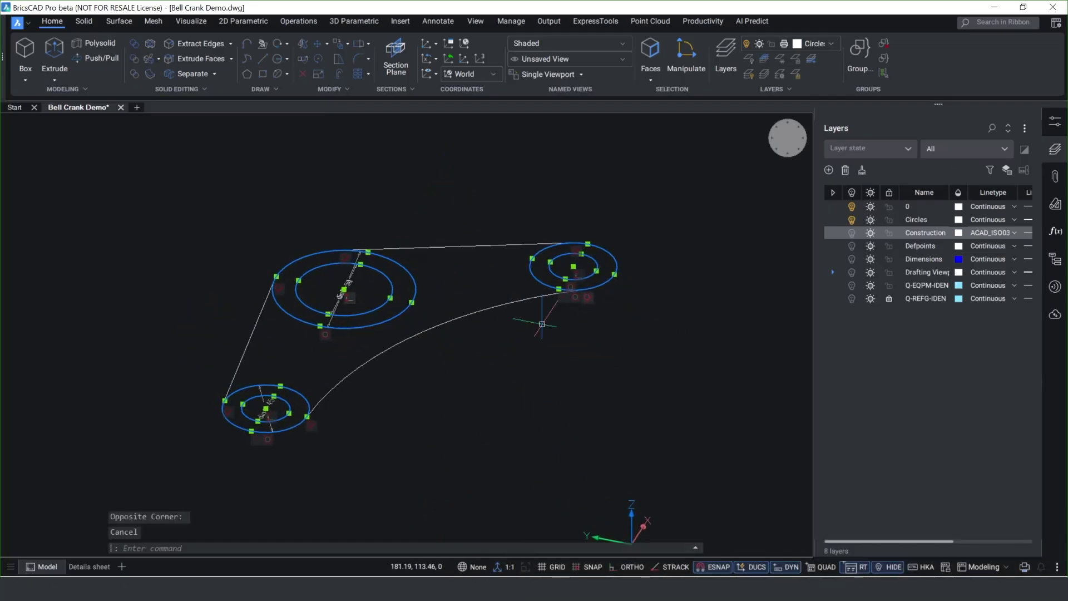
Select the fillet arc, top connecting line and left tangent line, then pan toward the upper left.
click(493, 307)
click(470, 245)
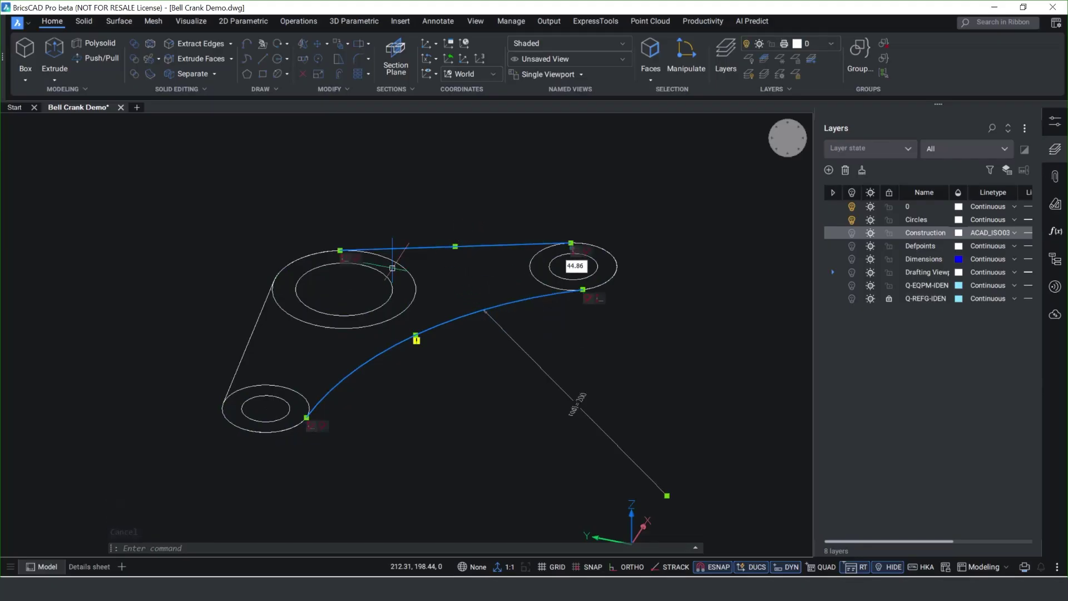
click(265, 305)
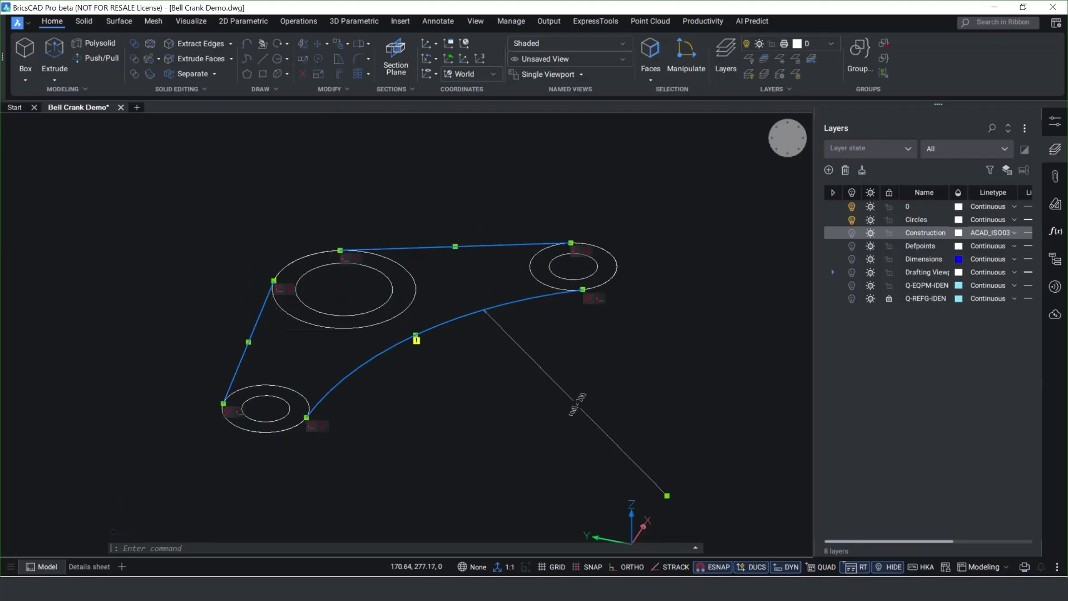
mouse_move(242, 284)
middle_down()
mouse_move(190, 220)
mouse_move(222, 275)
middle_up()
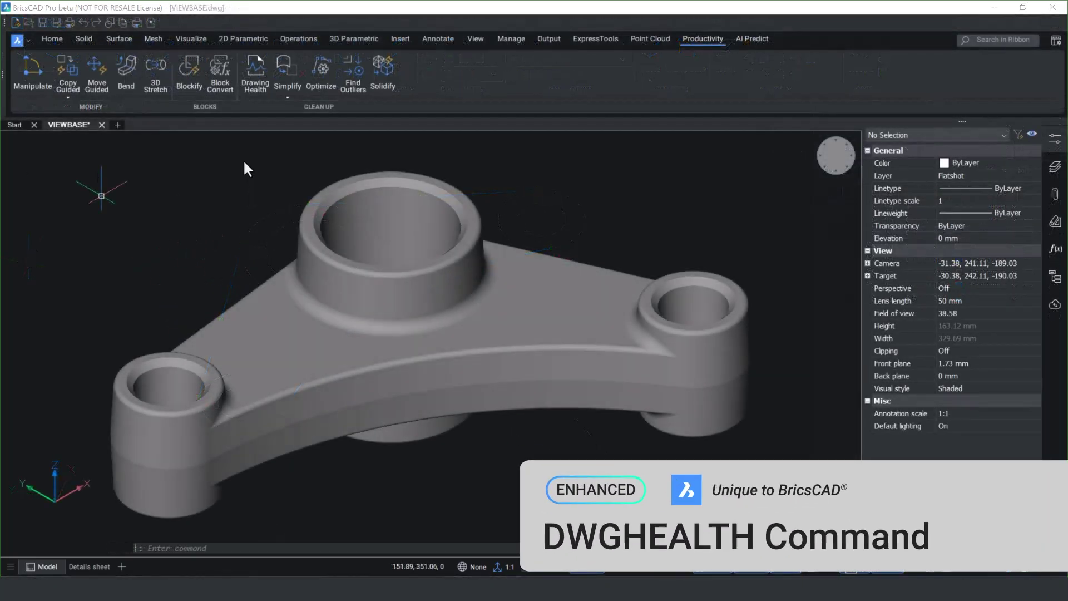
Create a new Drawing Health routine with Audit, Solidify and Simplify 3D tasks.
click(252, 77)
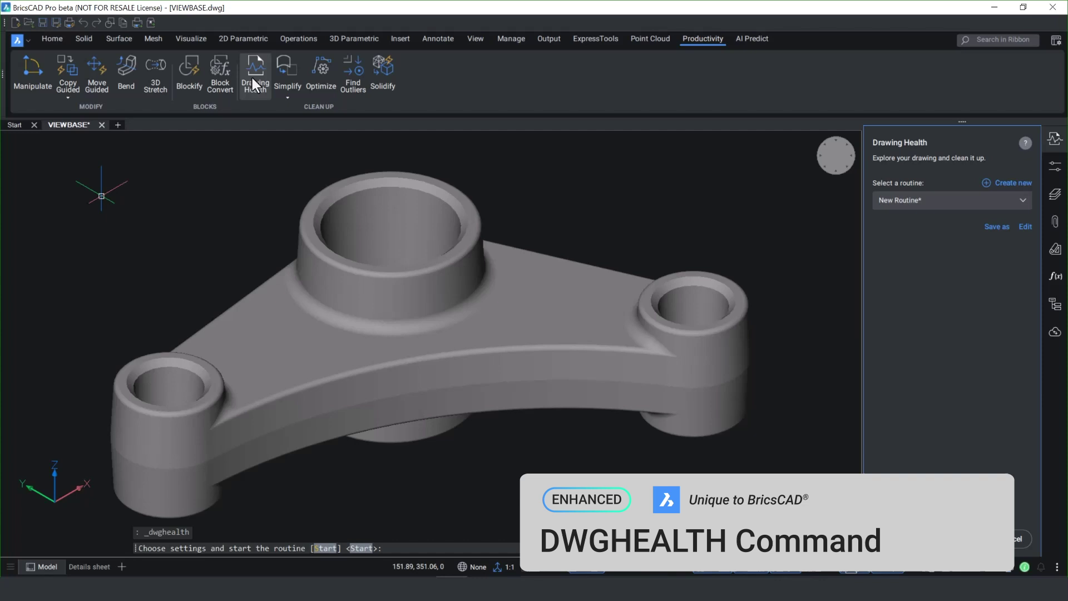
click(1010, 186)
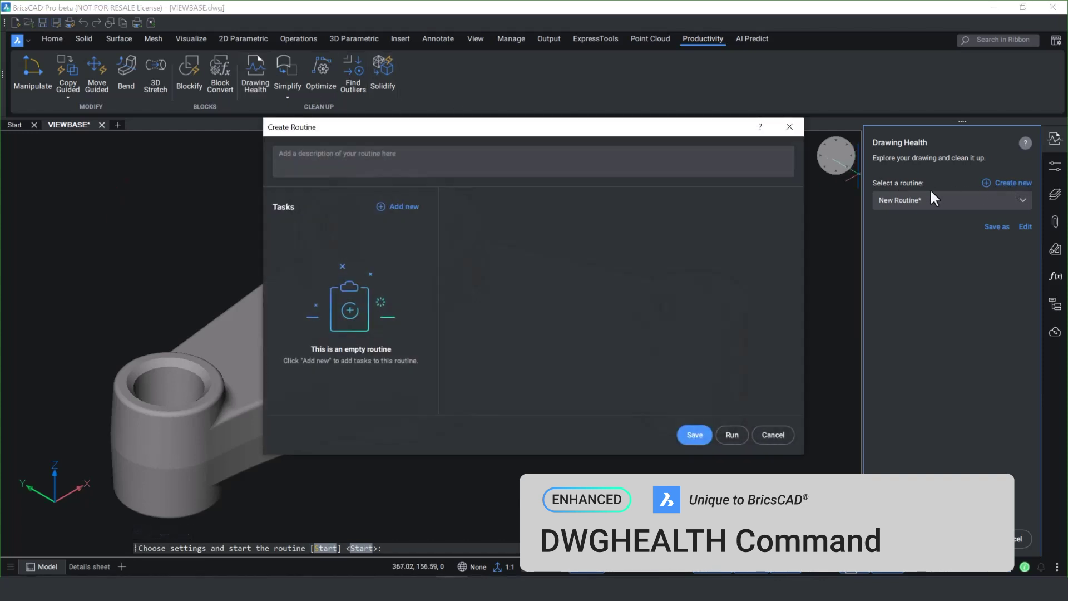
click(401, 209)
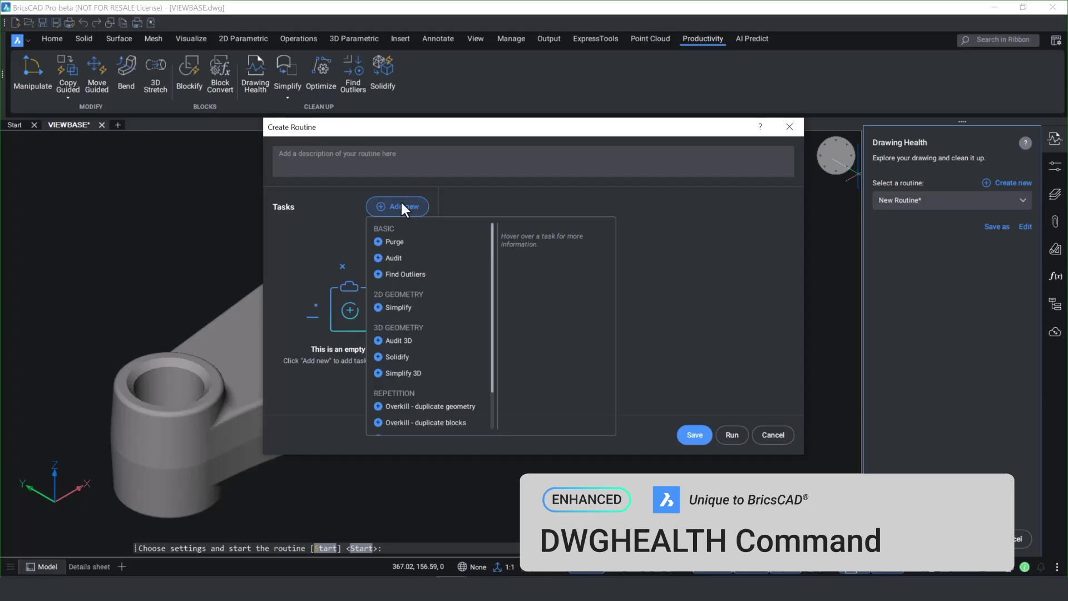
click(395, 258)
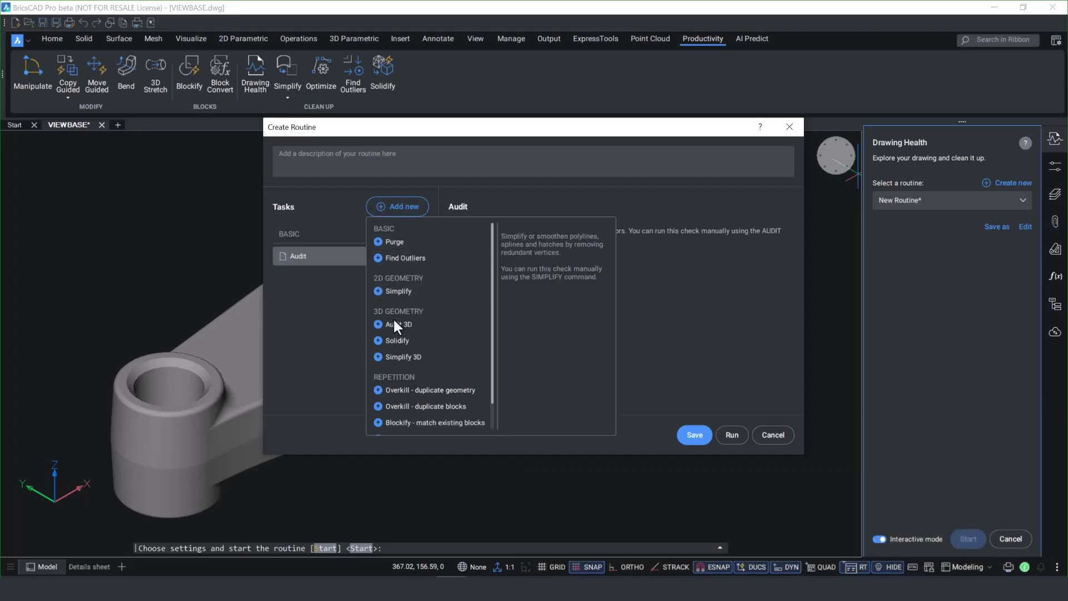
click(394, 341)
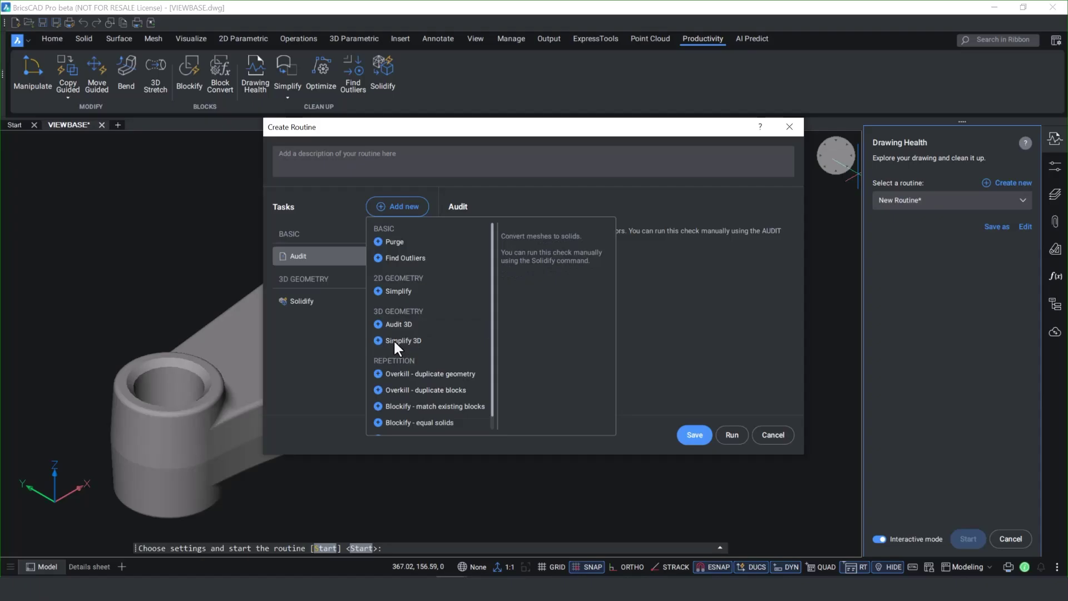
click(395, 343)
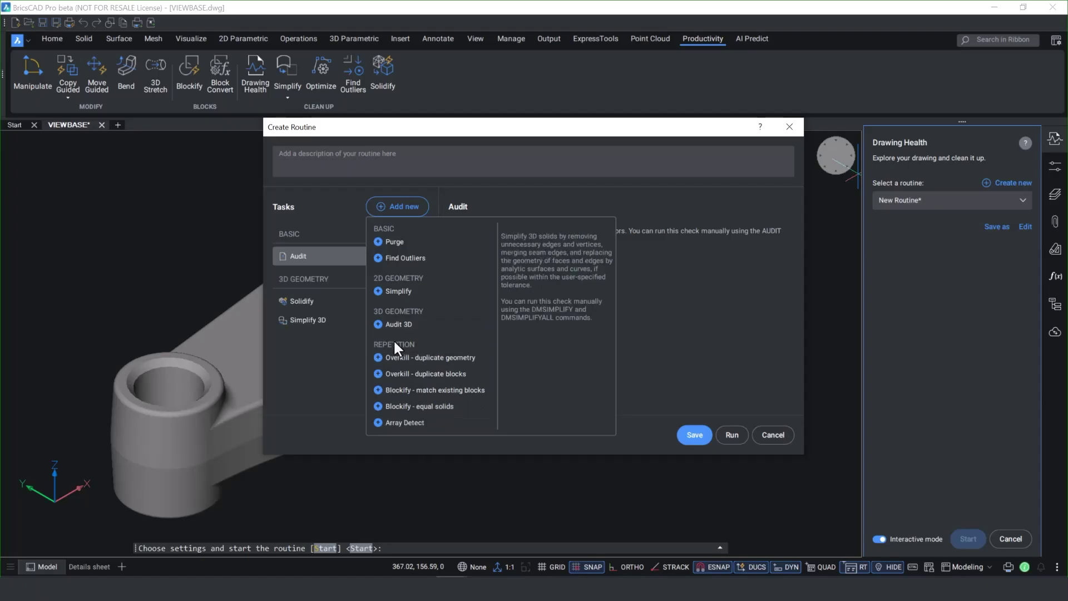
click(331, 342)
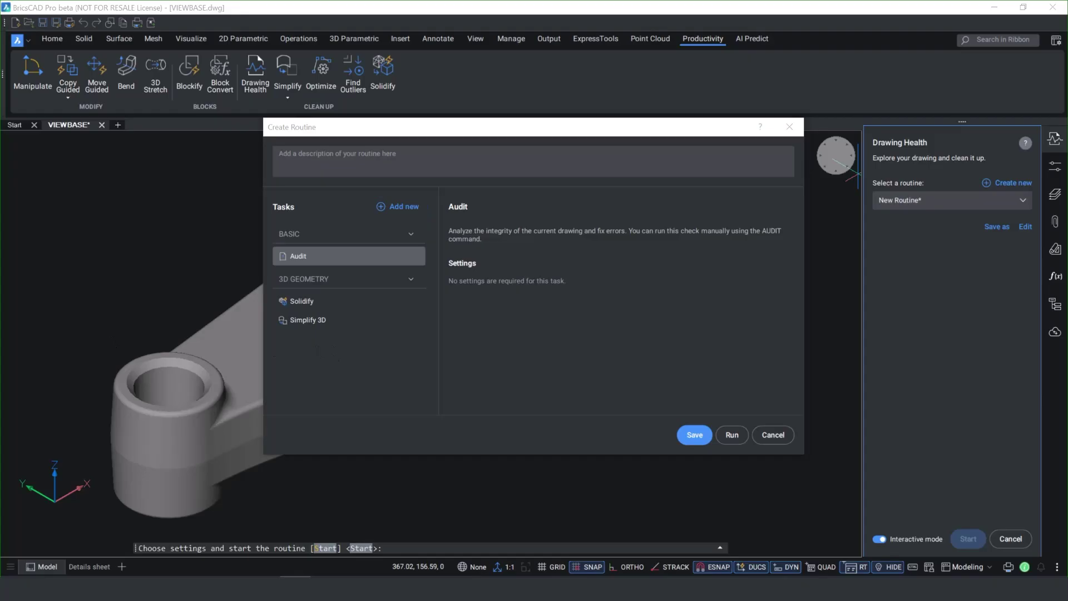
Paste the routine's description and save it as 'Repair 3D CAD'.
click(326, 163)
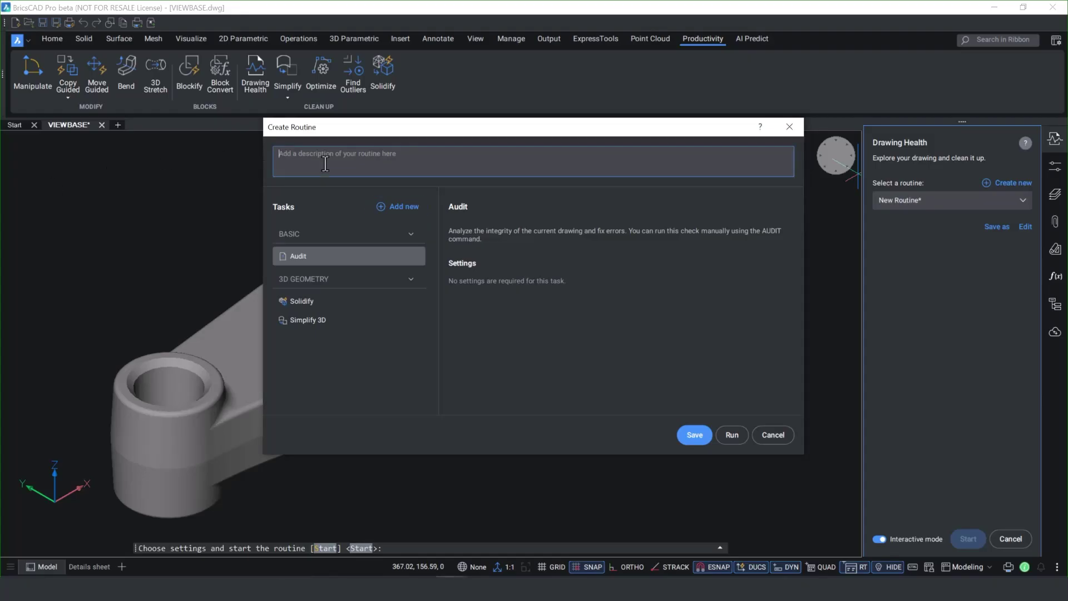
text(Clean and repair imported 3D models from non-DWG programs. These routine addresses geometry errors, converting meshes to solids and simplifying 3D solids after conversion. The routine may improve performance and reduce file size on large imported 3D solid files.)
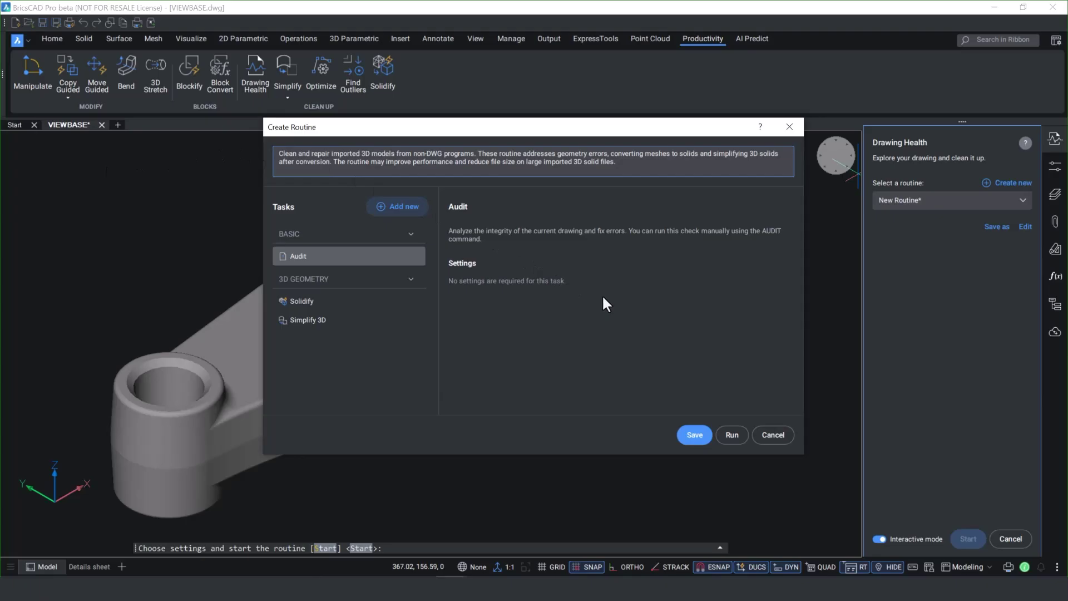
click(695, 431)
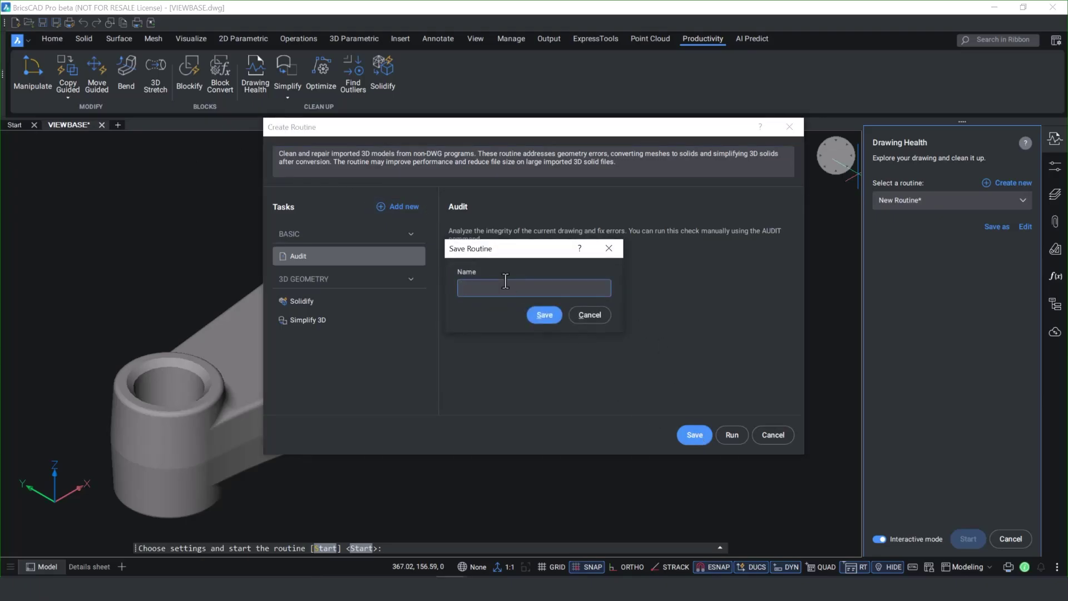
text(Repair 3D CAD)
click(544, 314)
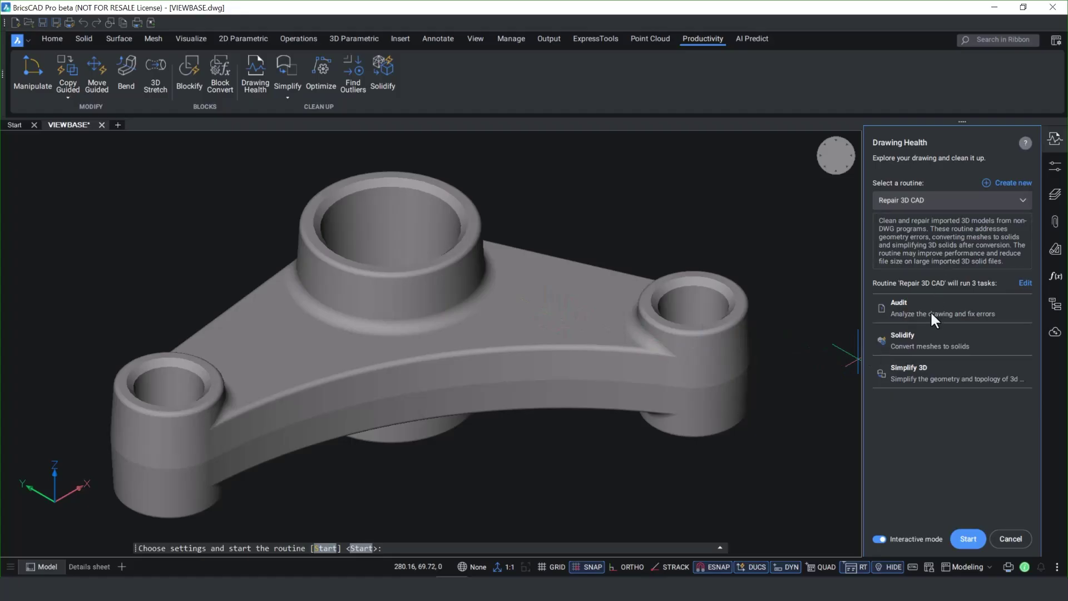
Run the Repair 3D CAD routine and let Audit fix all 39 issues before continuing.
click(972, 538)
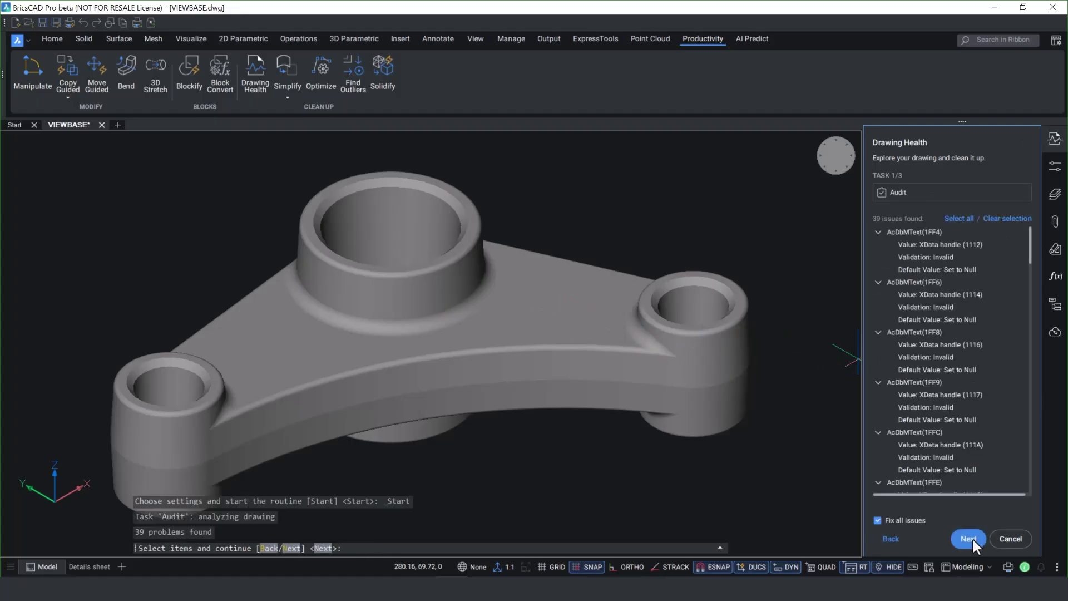
click(973, 539)
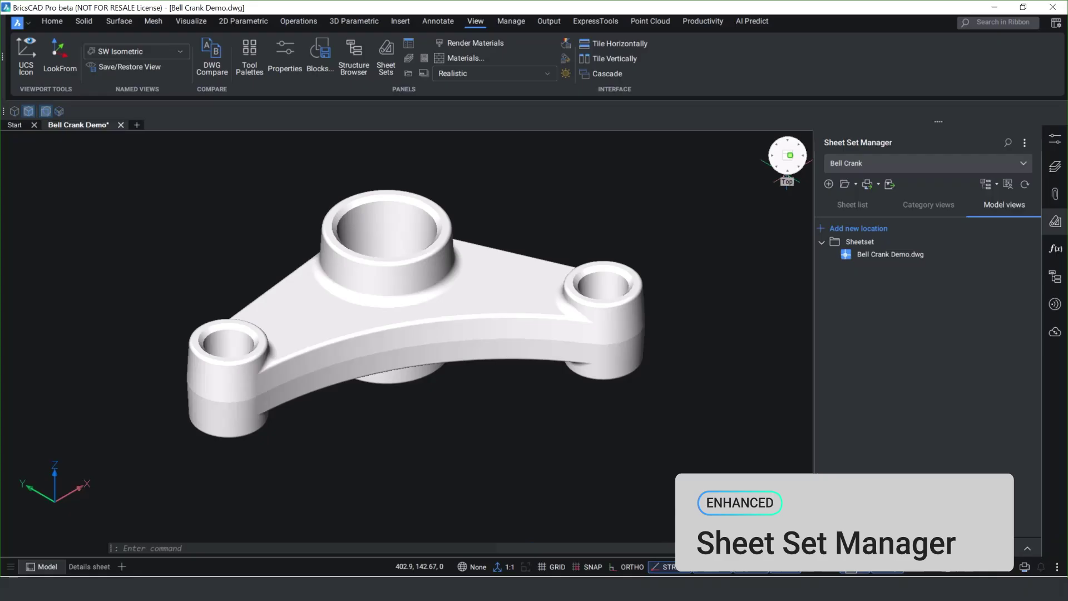
View the bell crank from the top in the Conceptual visual style.
click(853, 211)
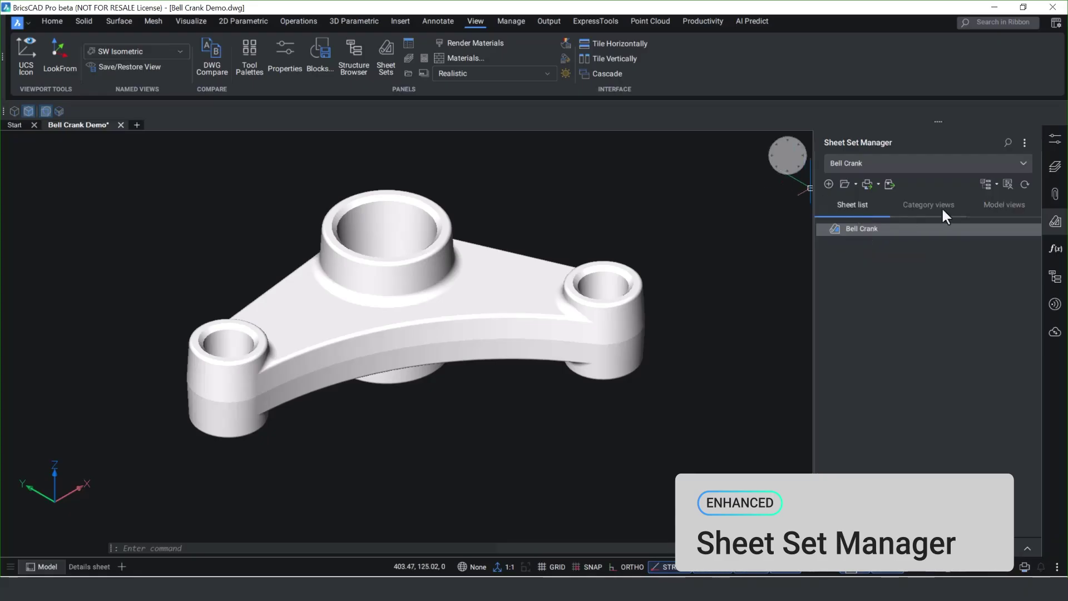
click(1003, 207)
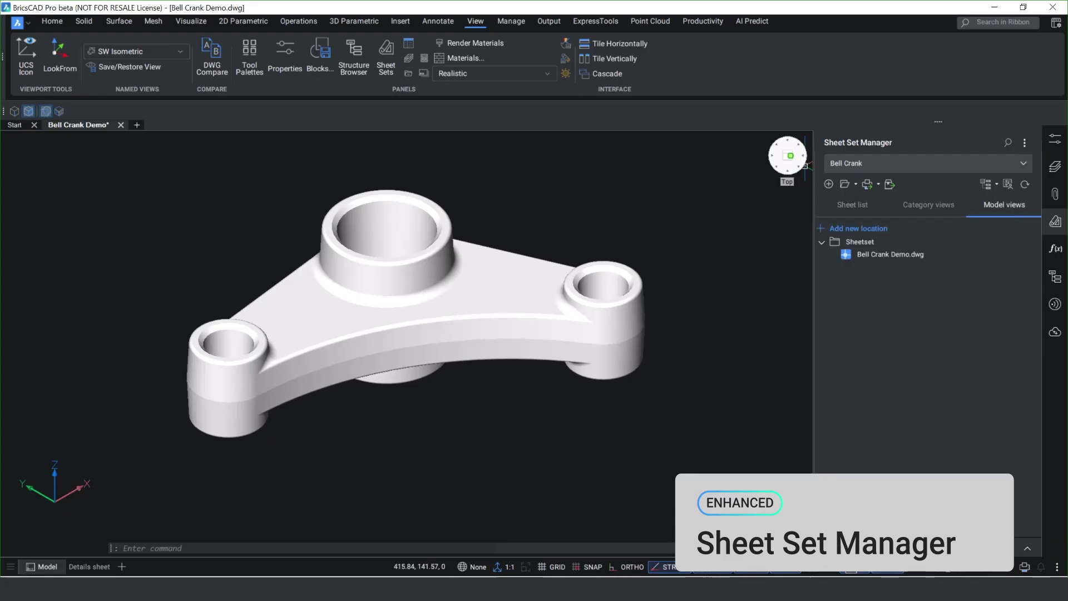
click(789, 156)
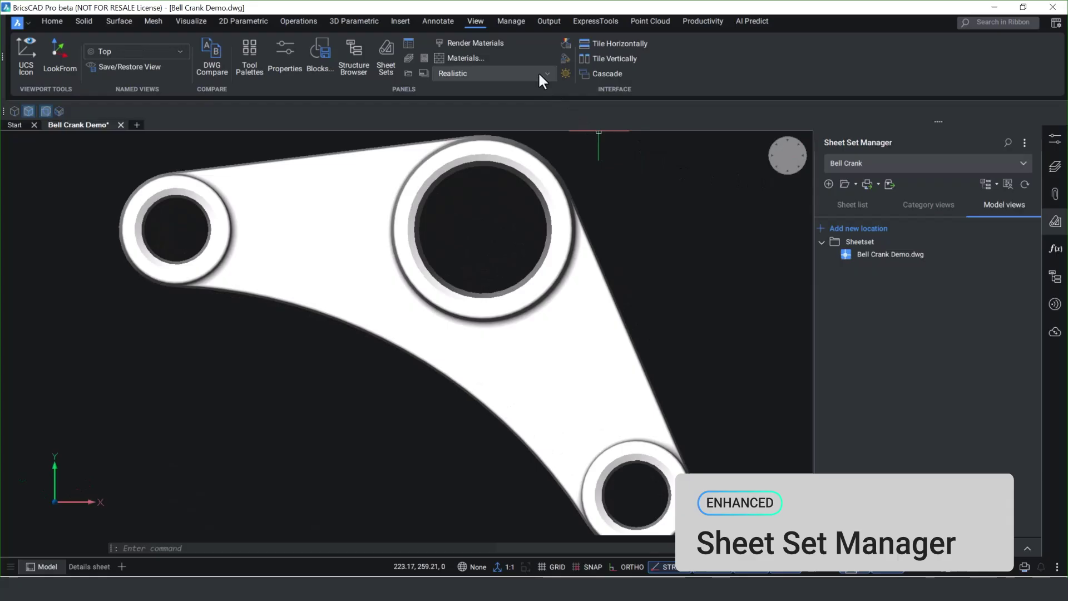
click(538, 72)
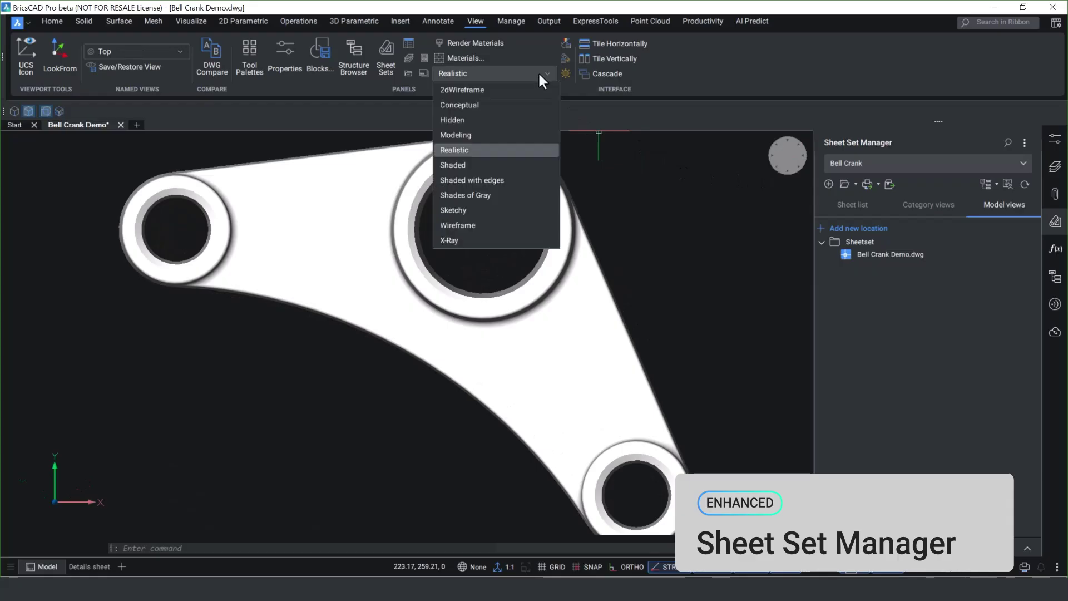
click(478, 108)
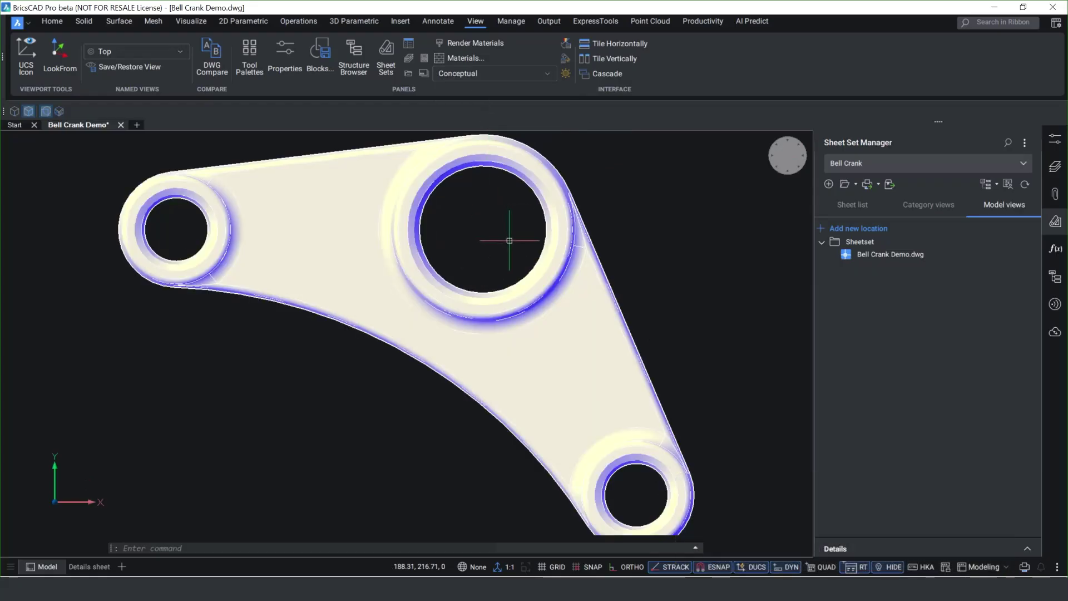
scroll(512, 242, down, 2)
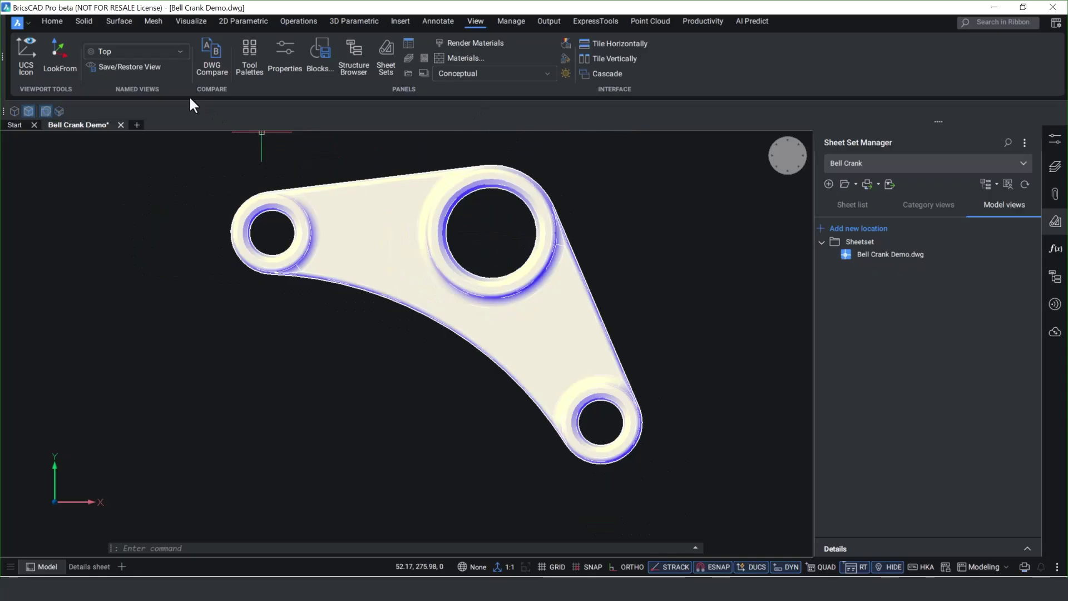
Save the current view as 'Conceptual' with -VIEW, return to isometric, and save the drawing.
click(137, 67)
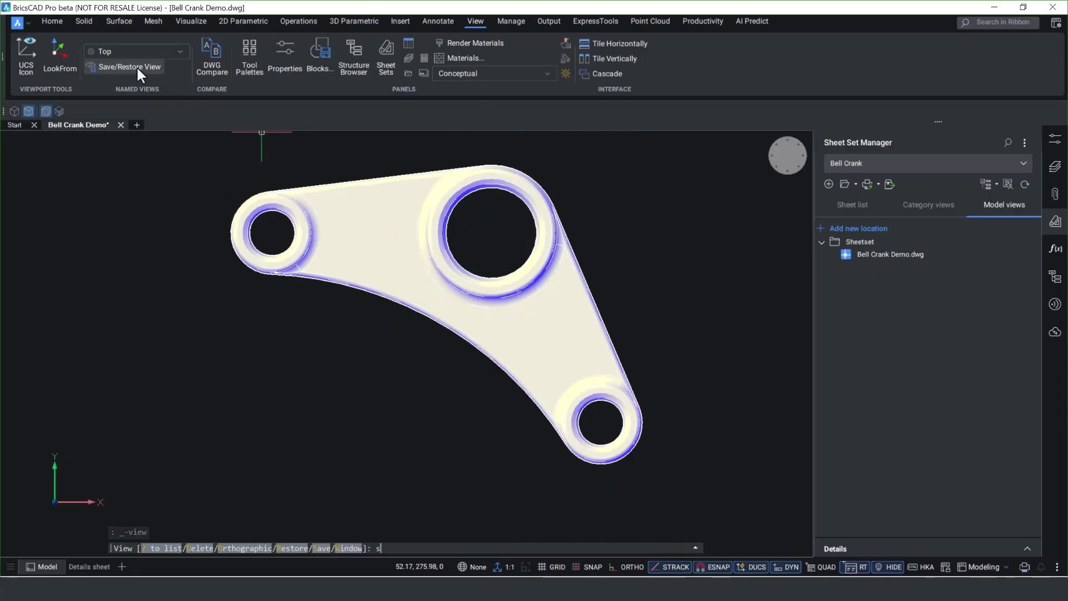
key(Return)
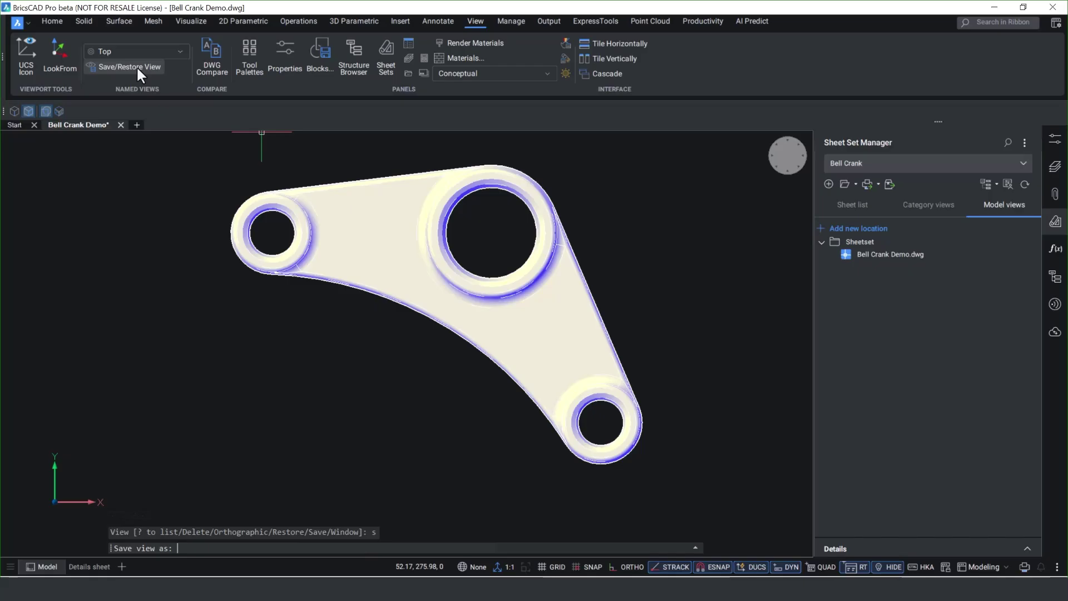
text(Conceptual)
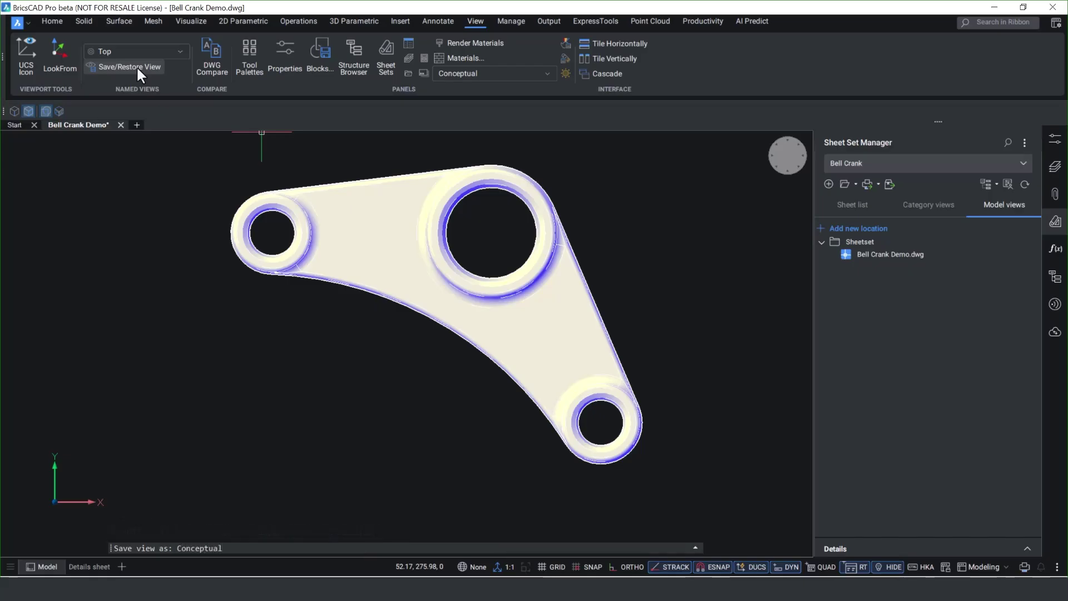
key(Return)
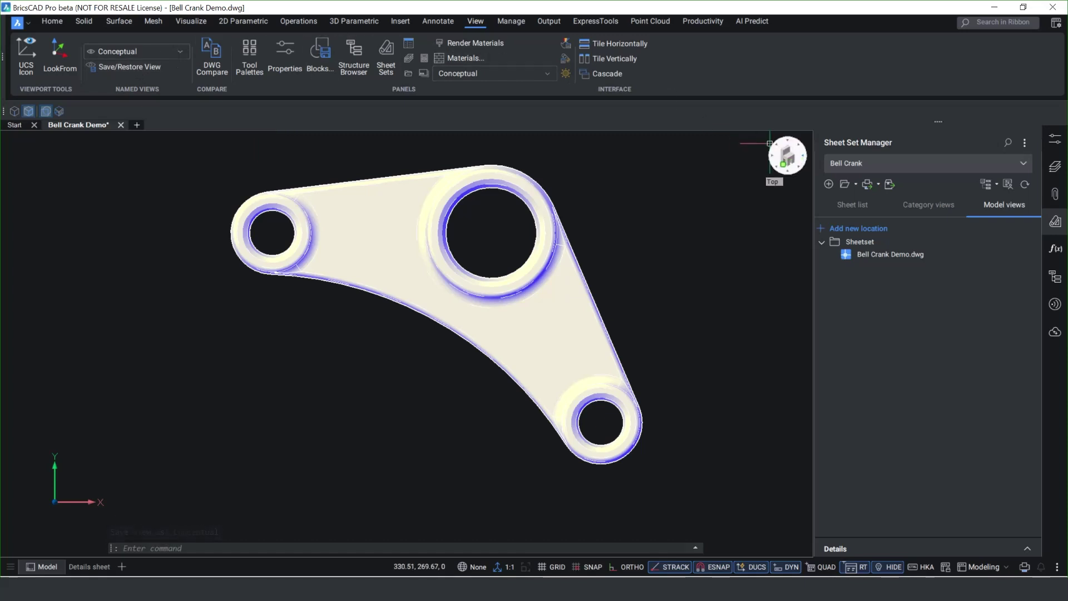
click(781, 148)
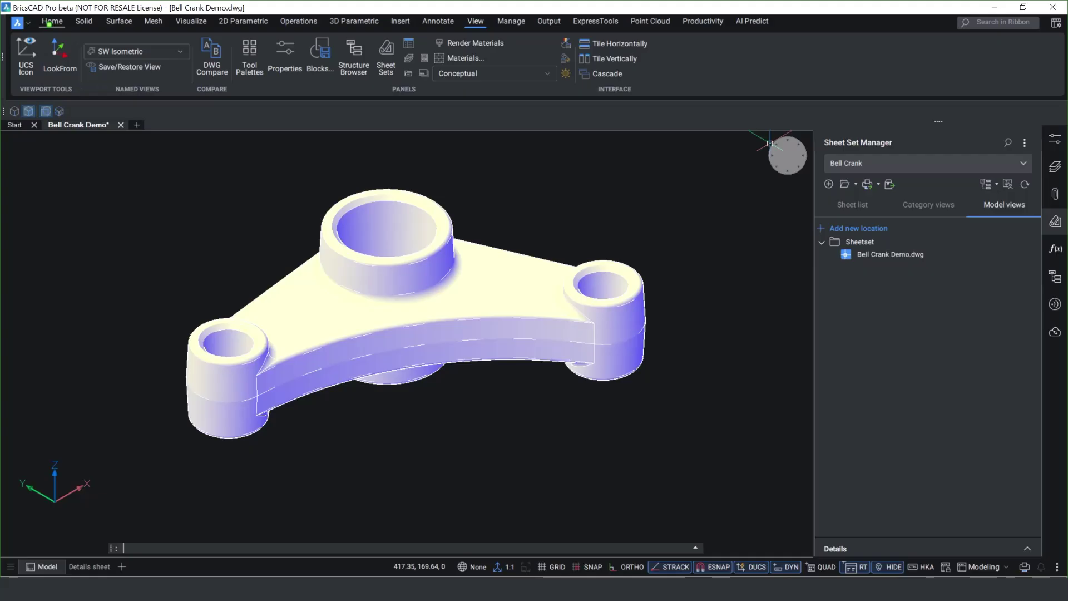
click(20, 23)
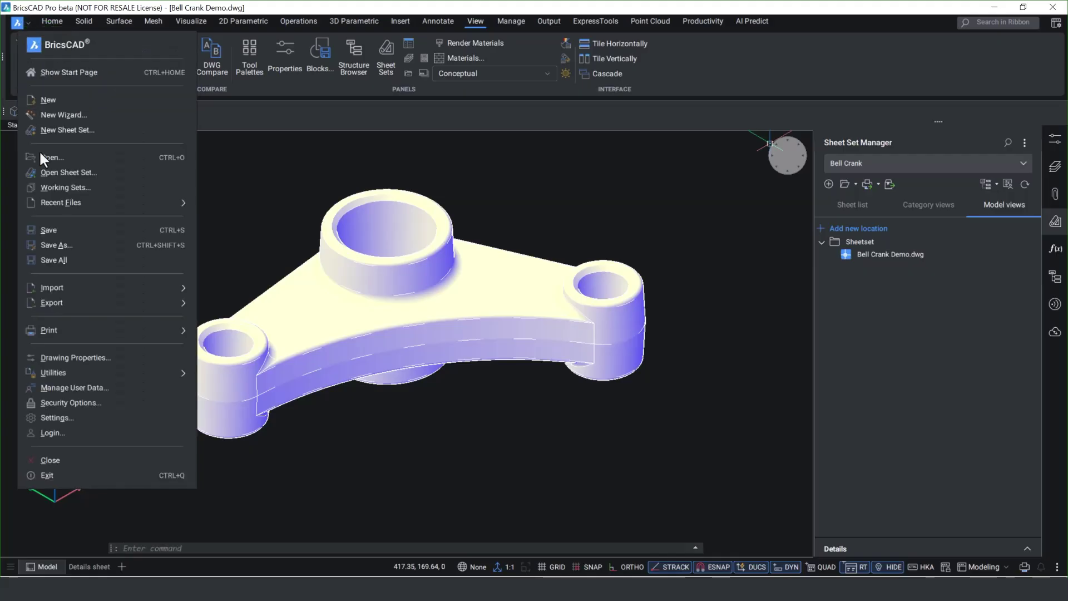
click(59, 237)
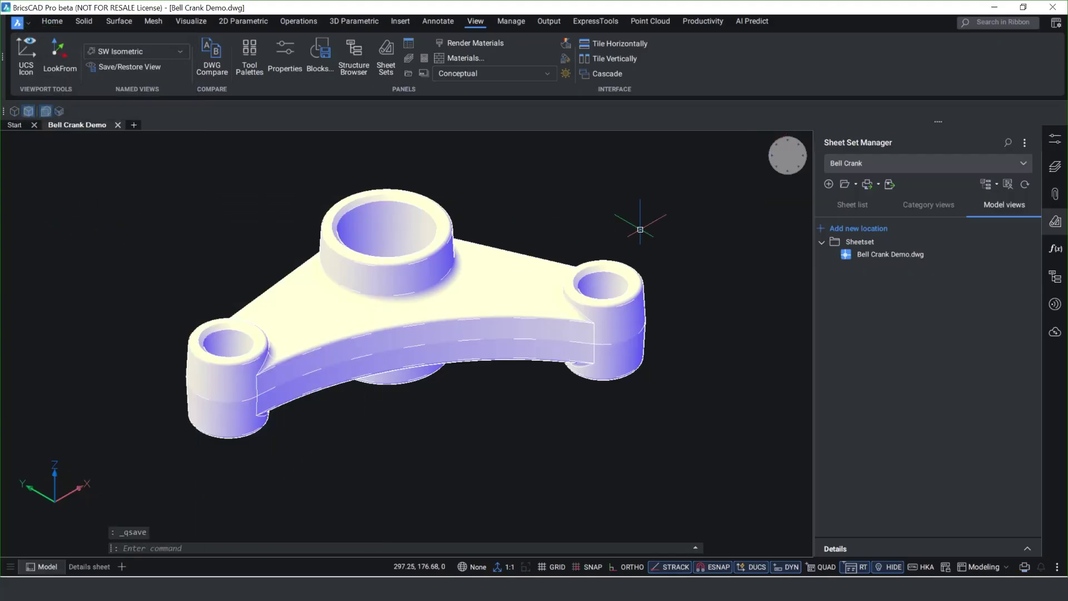
Refresh the sheet set and restore the Conceptual view from the drawing's model views.
click(1025, 184)
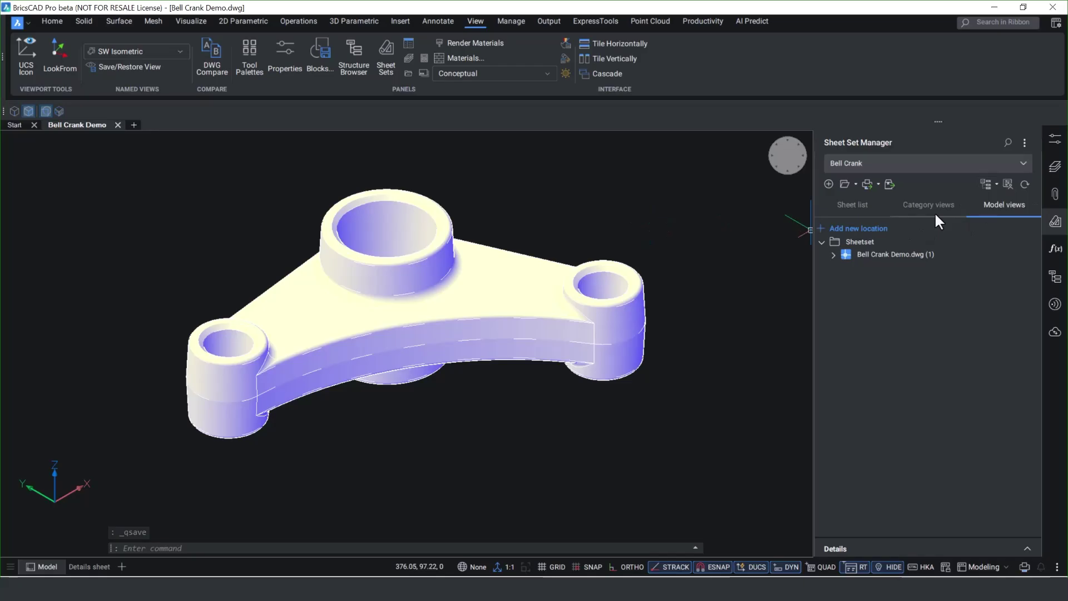
click(833, 255)
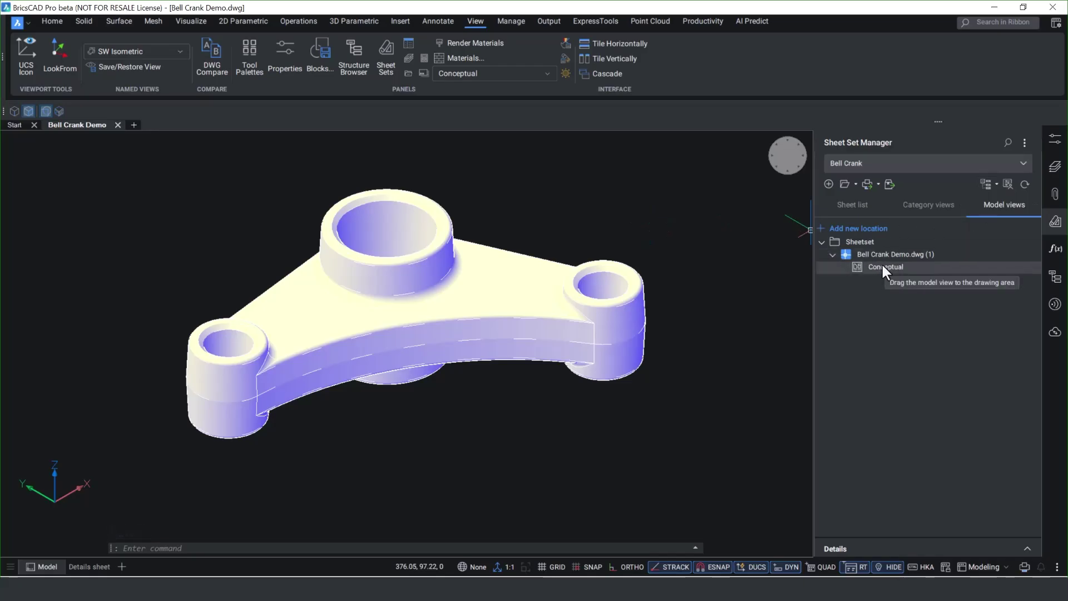
double_click(879, 267)
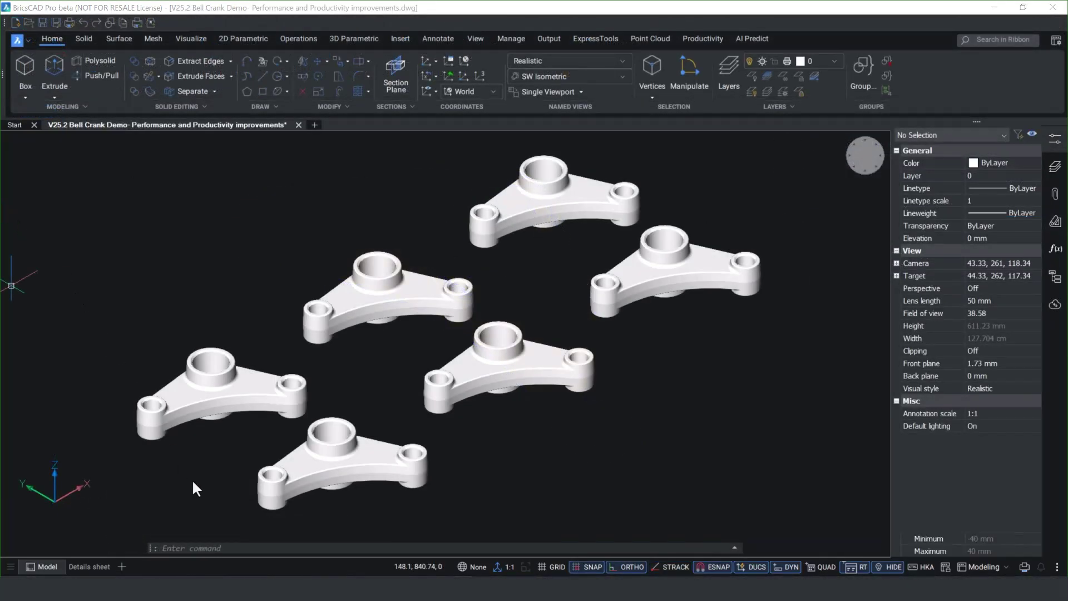
Set RTISOLATESELECTION to 1 so orbiting shows only the selected objects.
click(205, 547)
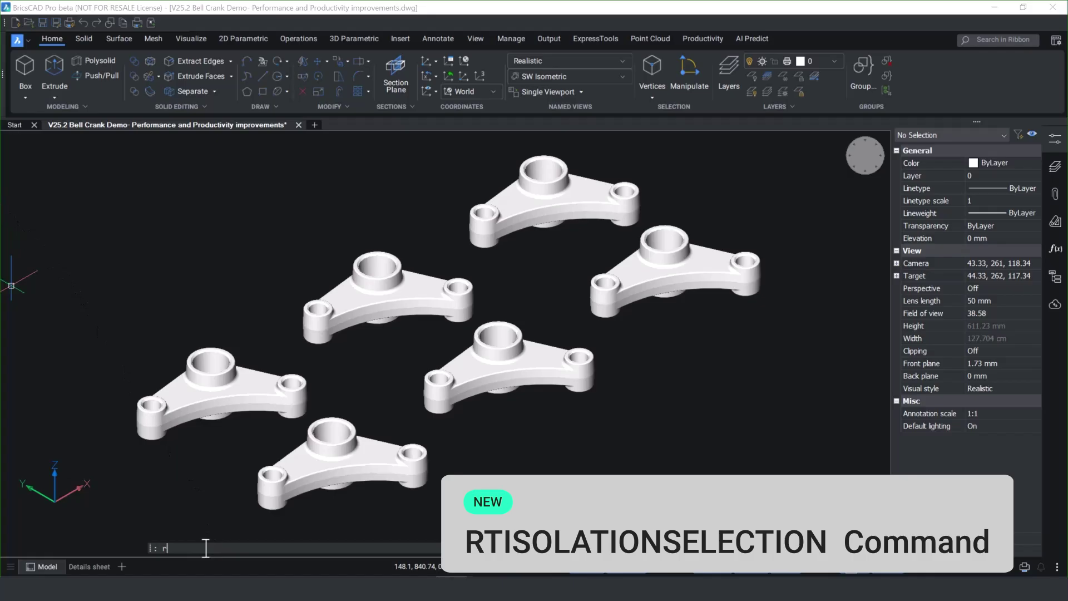
text(RTISOLATESELECTION)
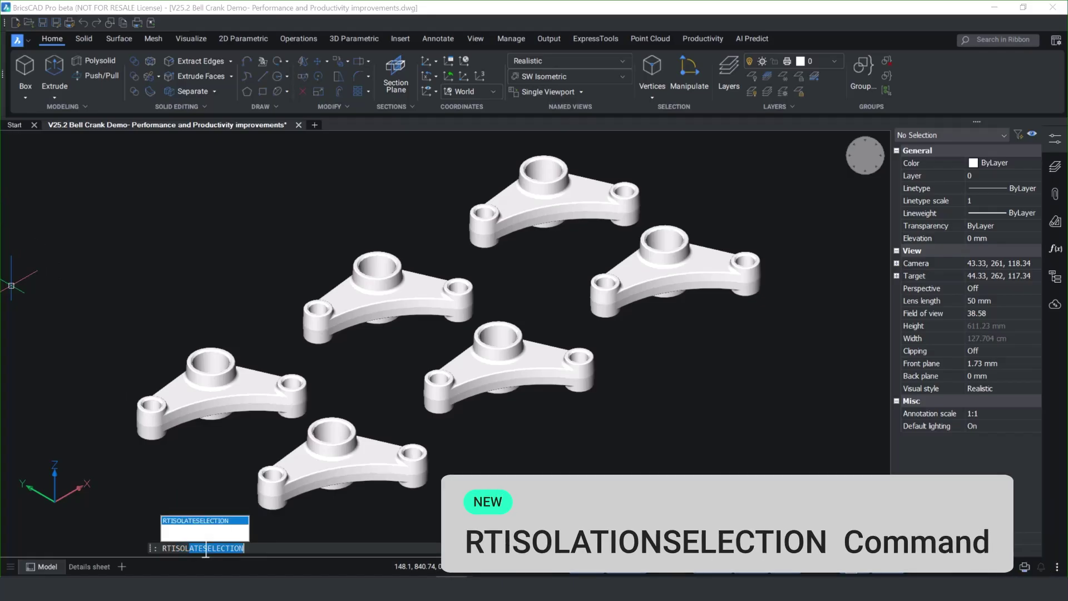
key(Return)
text(1)
key(Return)
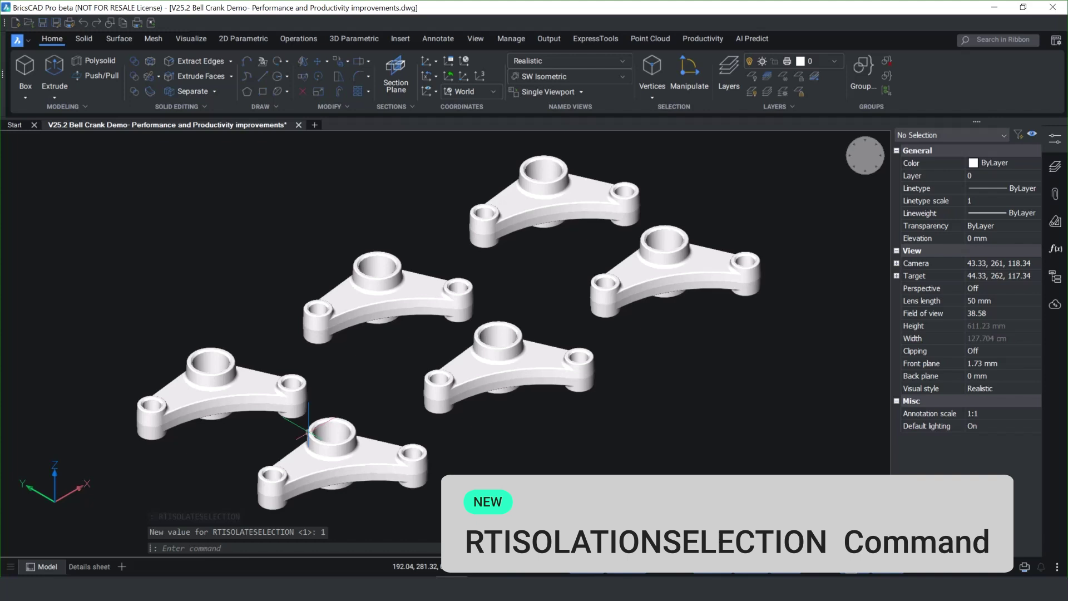
Orbit around two selected bell cranks twice, clearing the selection after each orbit.
click(403, 301)
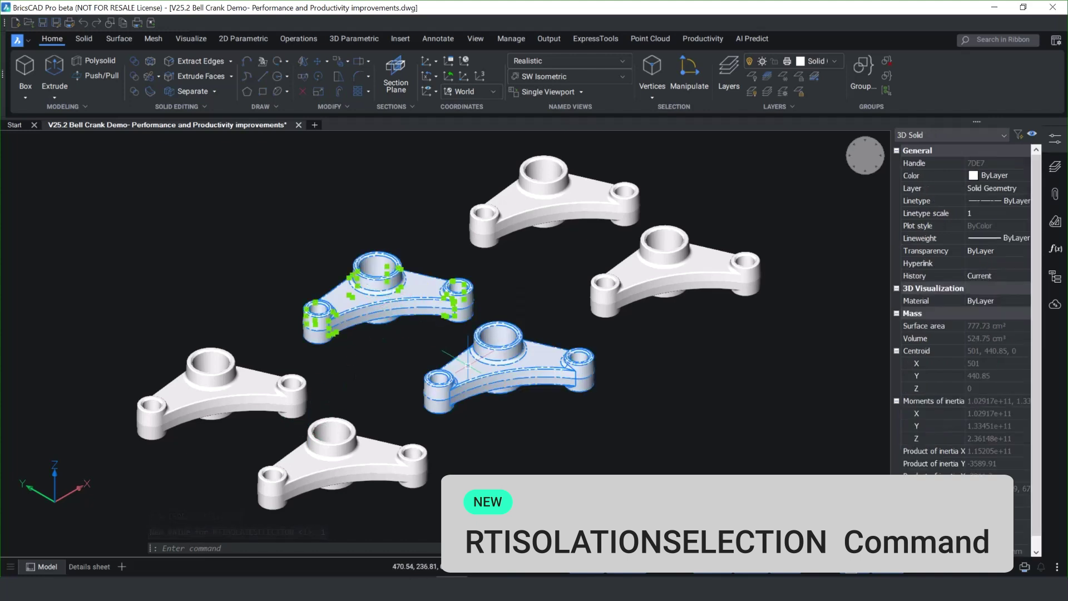
click(484, 372)
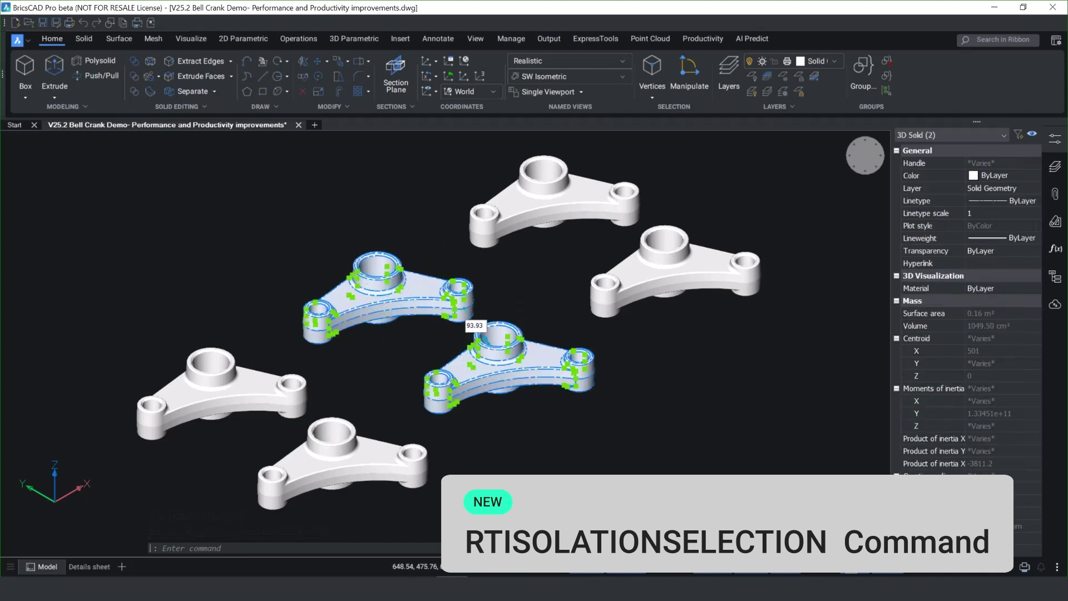
shift+middle_drag(445, 255, 923, 252)
key(Escape)
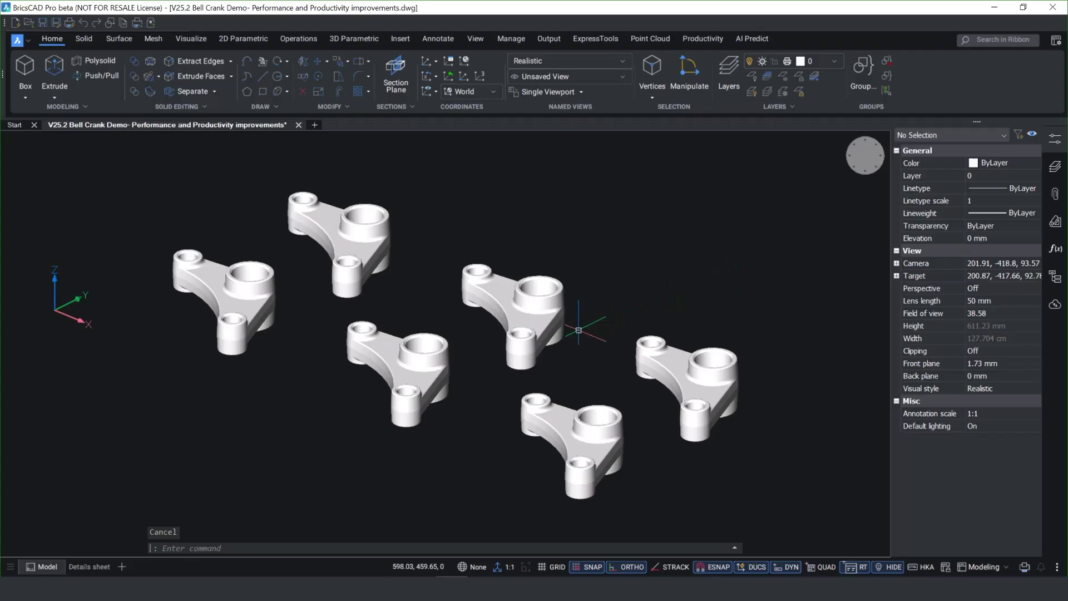
click(654, 351)
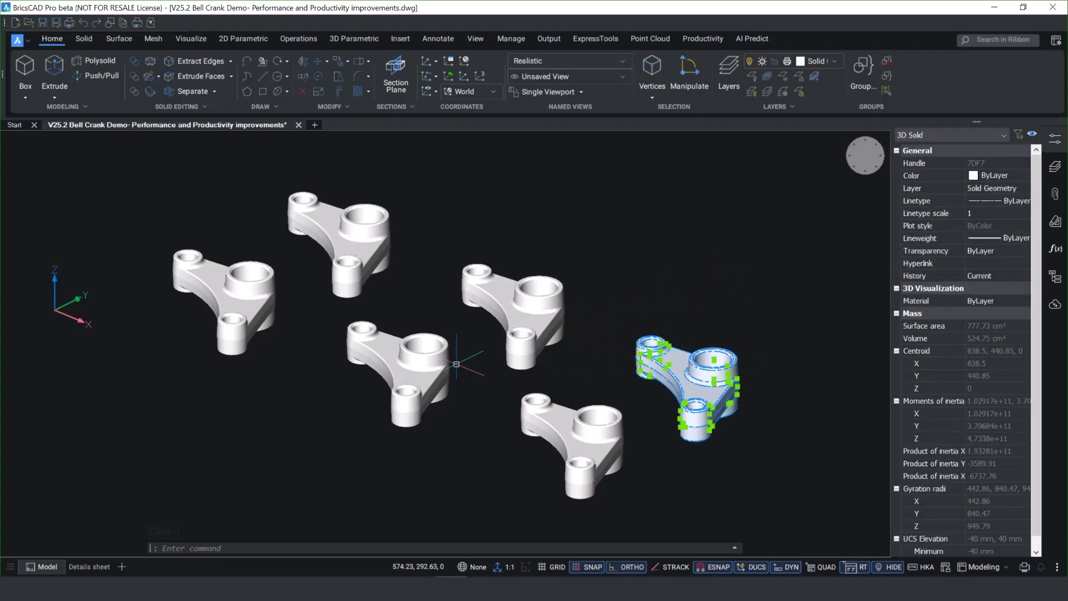
click(422, 359)
shift+middle_drag(422, 359, 615, 397)
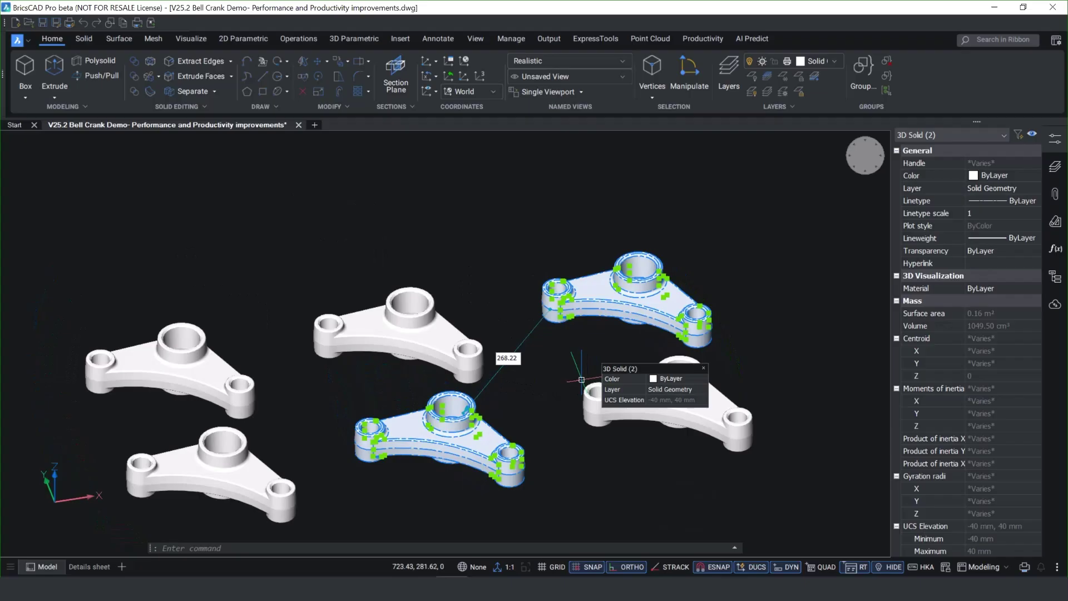
key(Escape)
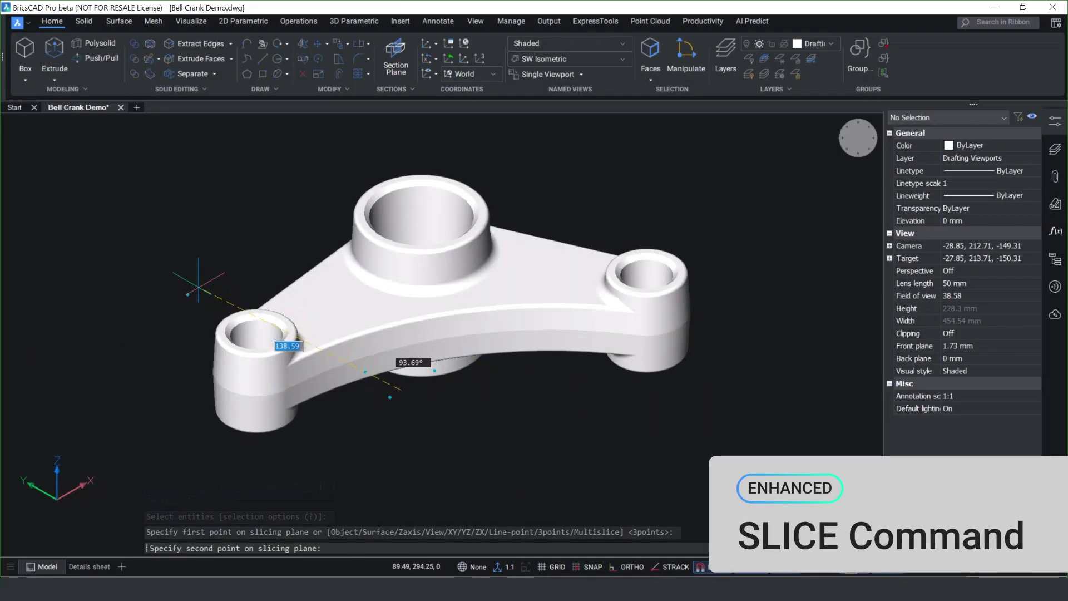
Pick the second point of the slicing plane across the crank's left lug.
click(198, 286)
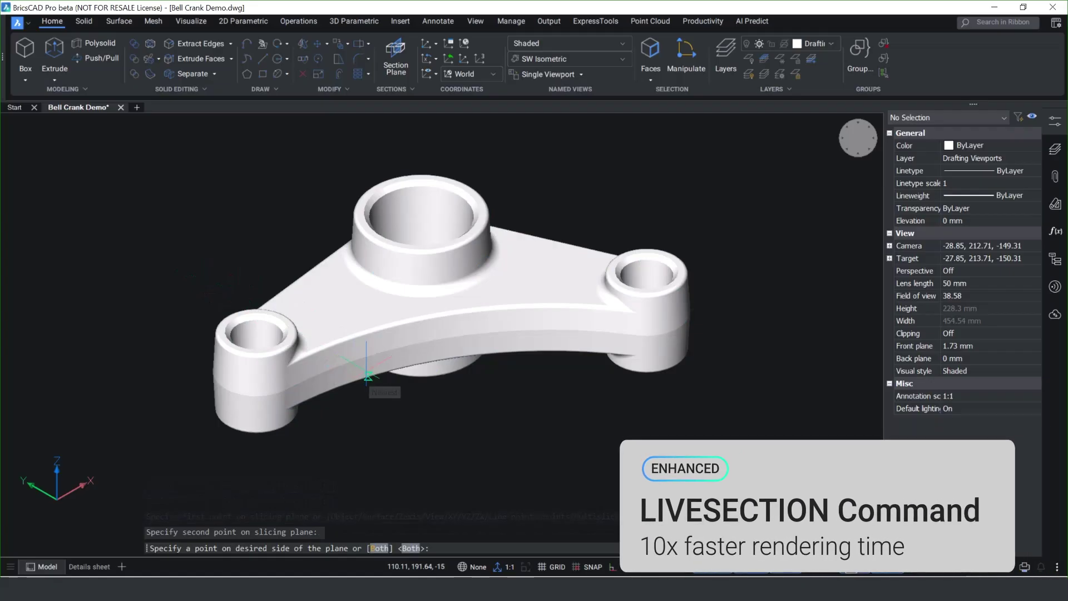
Keep the side that cuts off the left lug, then slide the live section plane left.
click(366, 372)
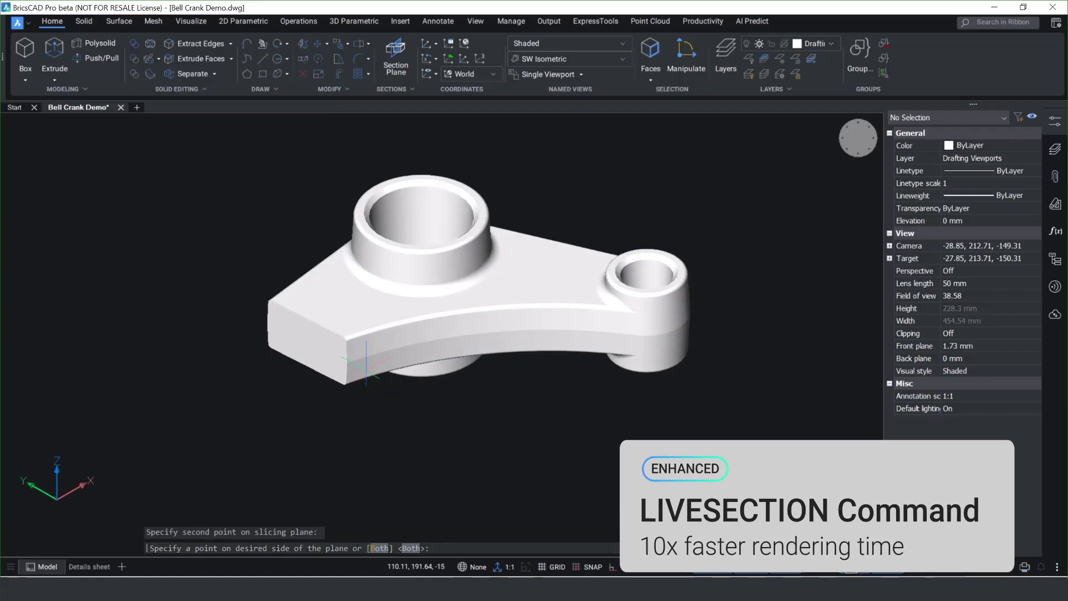
click(366, 371)
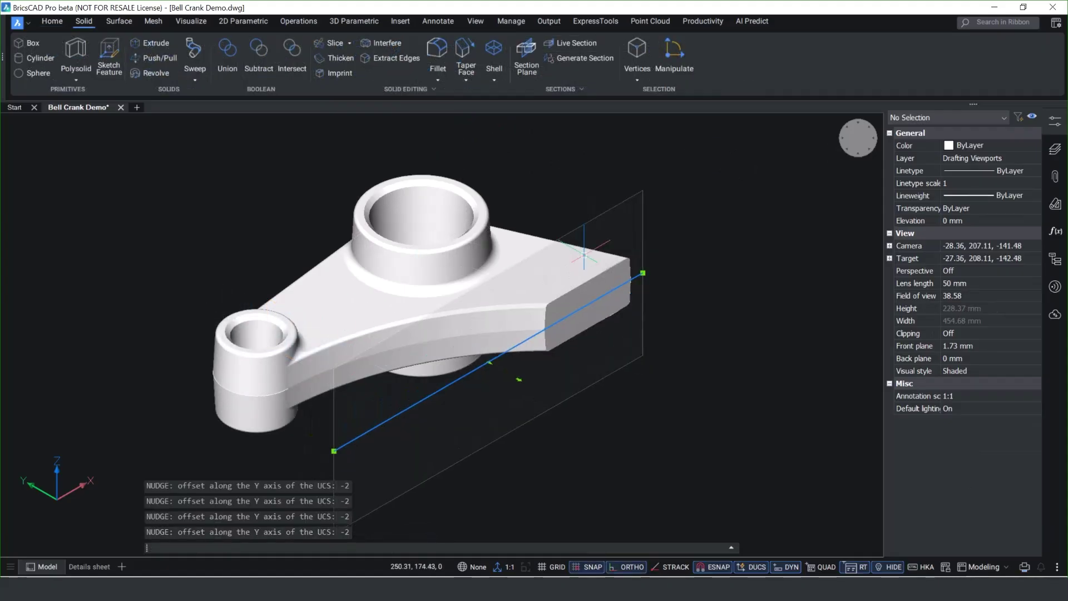
drag(639, 267, 553, 244)
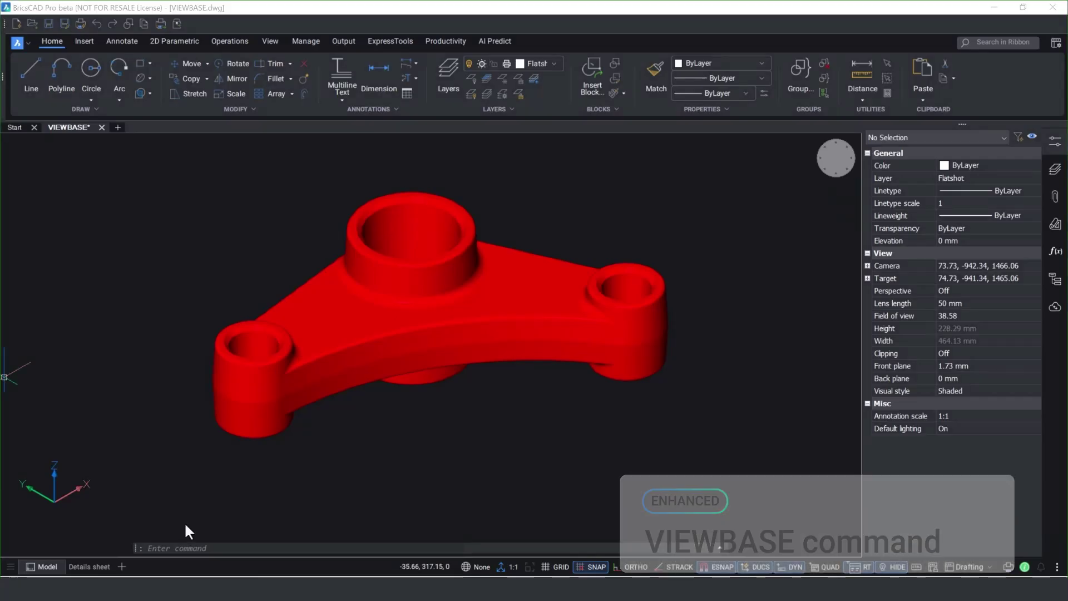
Set DRAWINGVIEWFLAGS to 3 from the command line.
click(185, 547)
text(drawi)
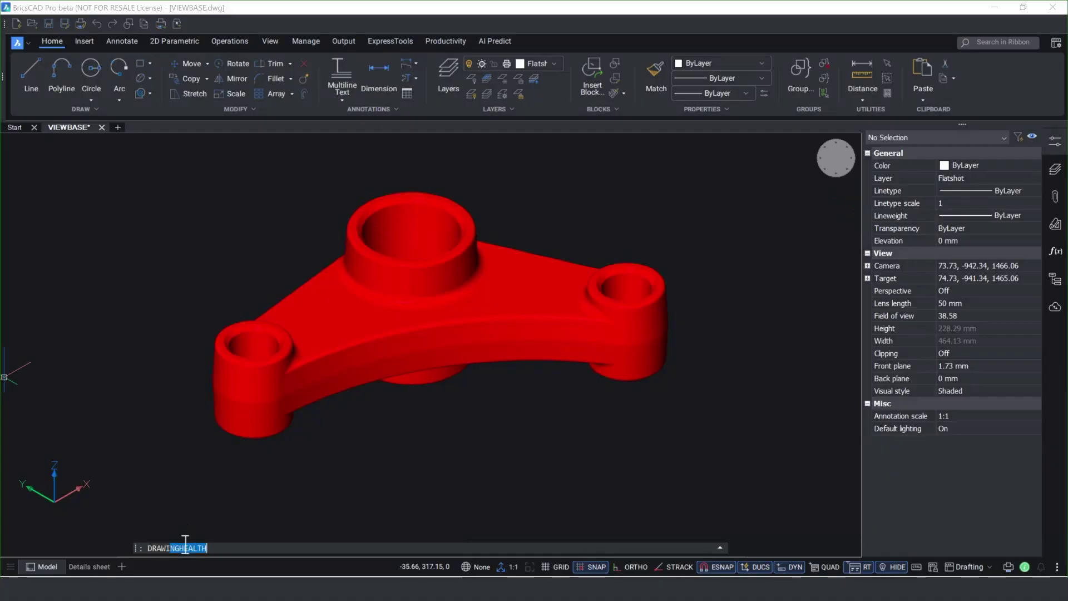
text(ngview)
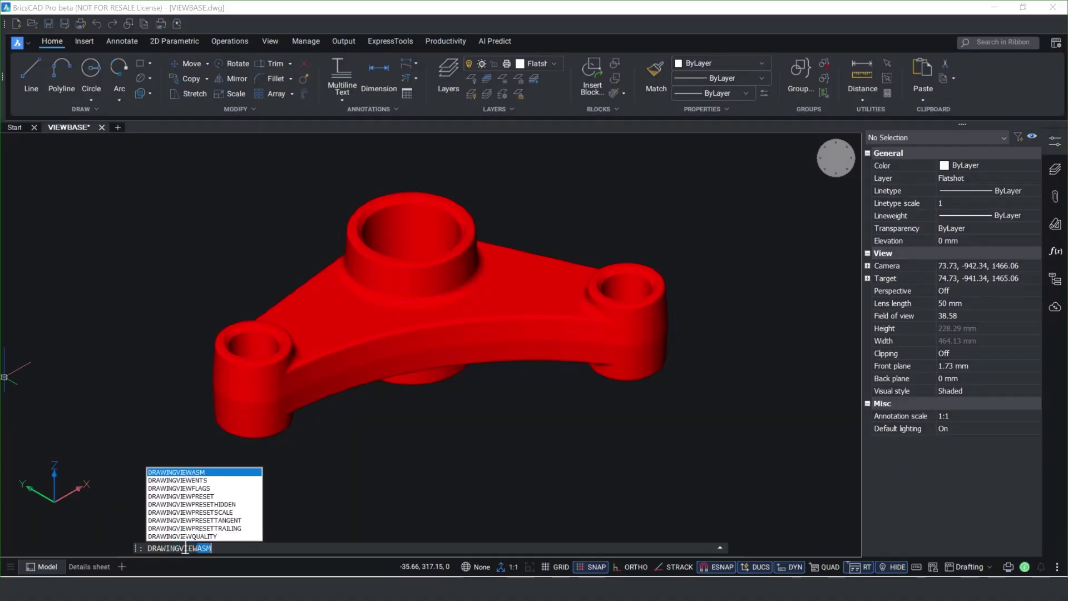
text(flag)
key(Return)
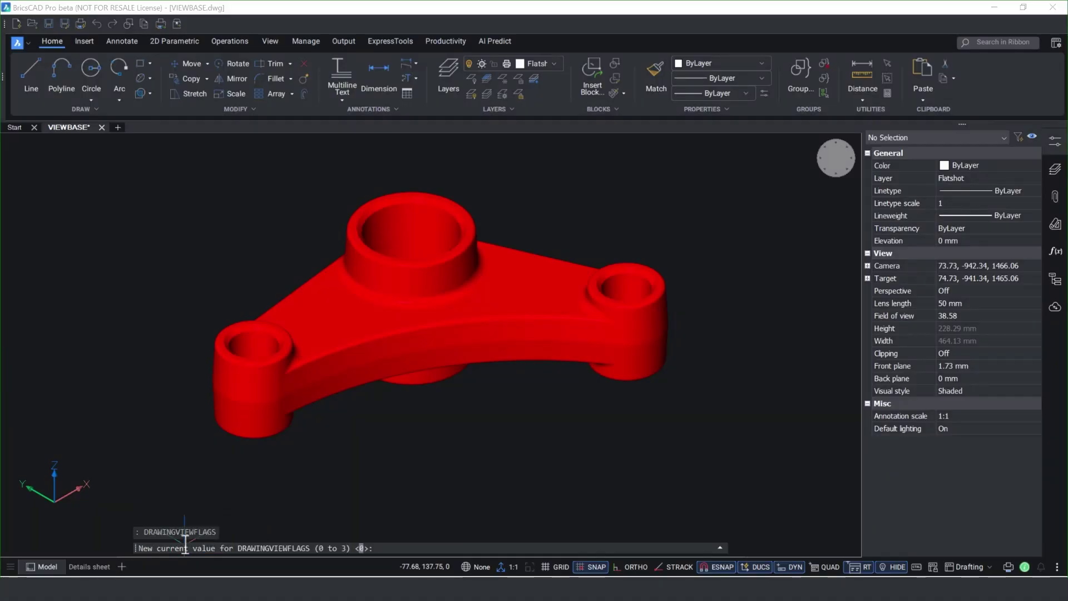
text(3)
key(Return)
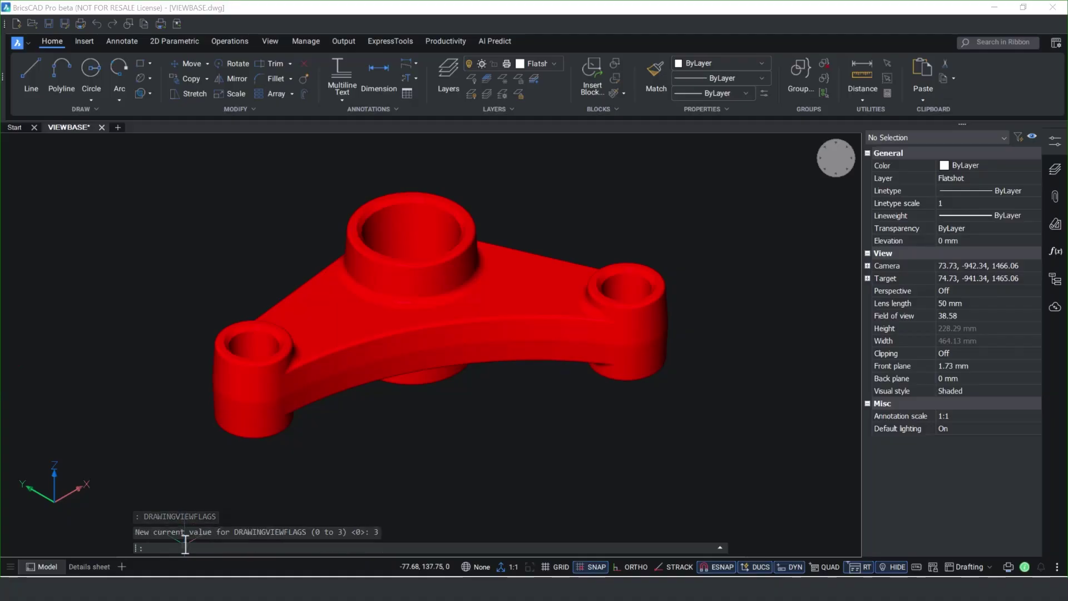
In Settings, toggle both parallel and background view generation checkboxes off and back on.
text(setti)
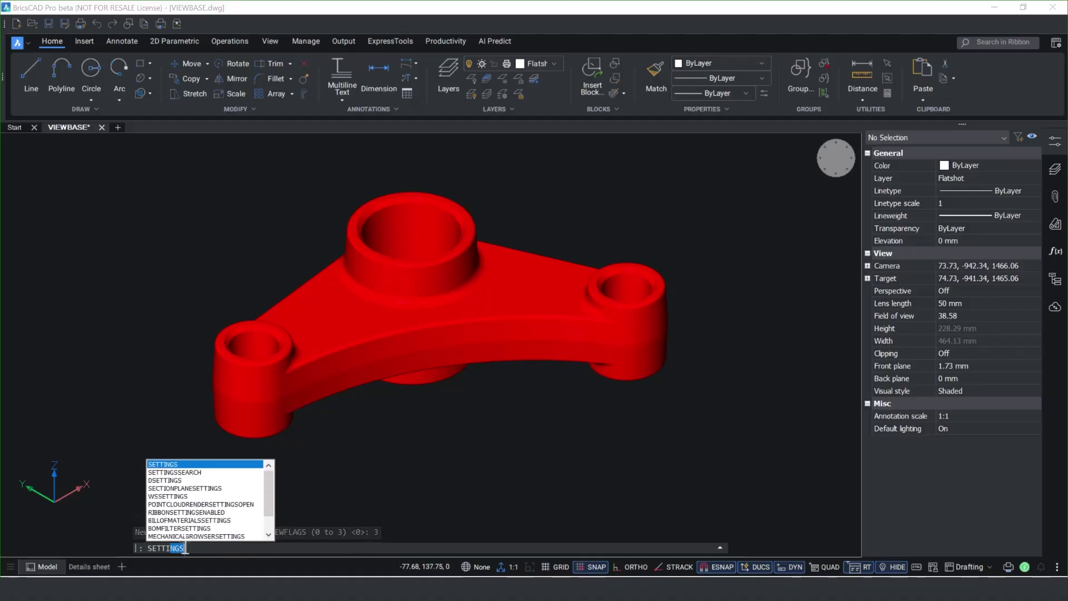
key(Return)
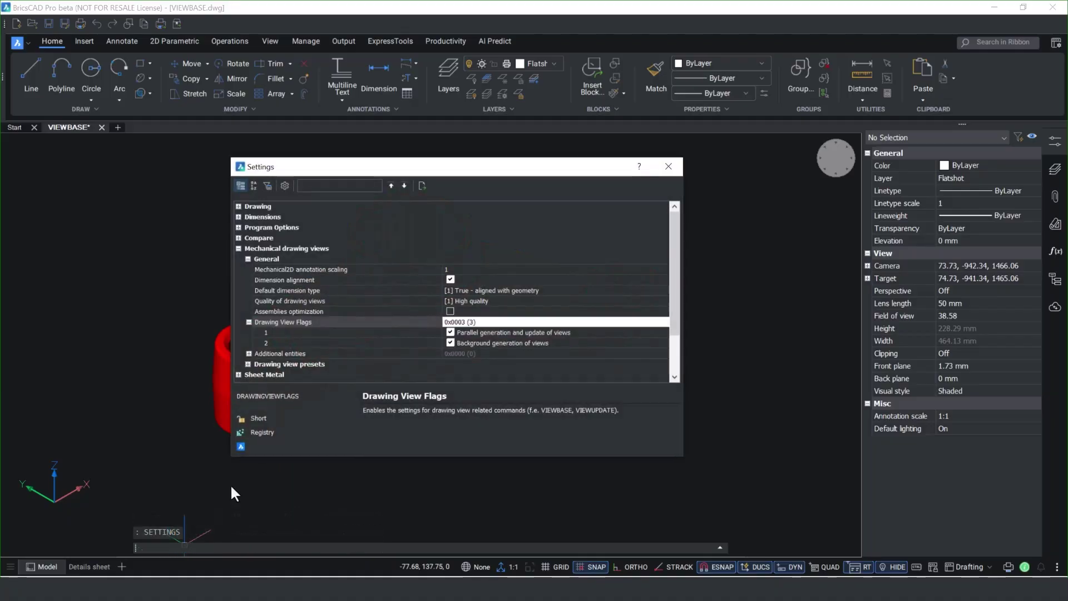
click(273, 320)
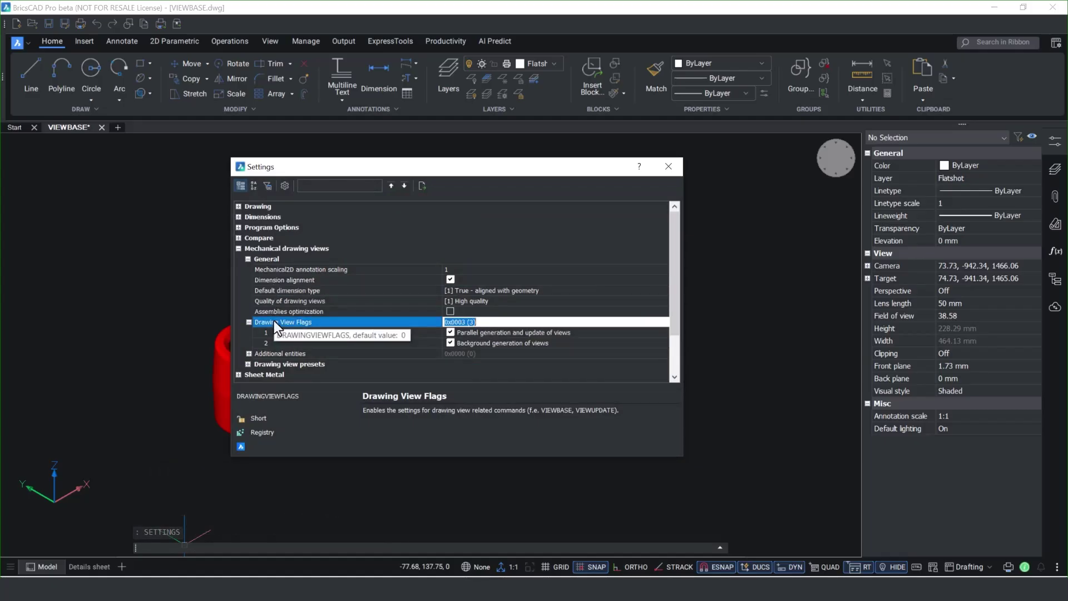
click(545, 342)
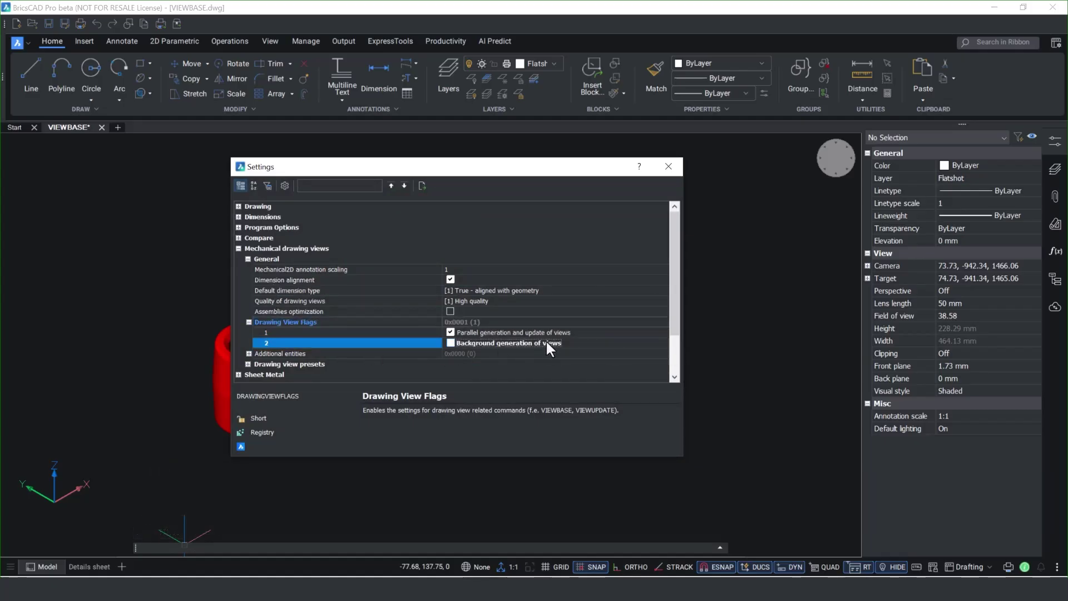
click(551, 333)
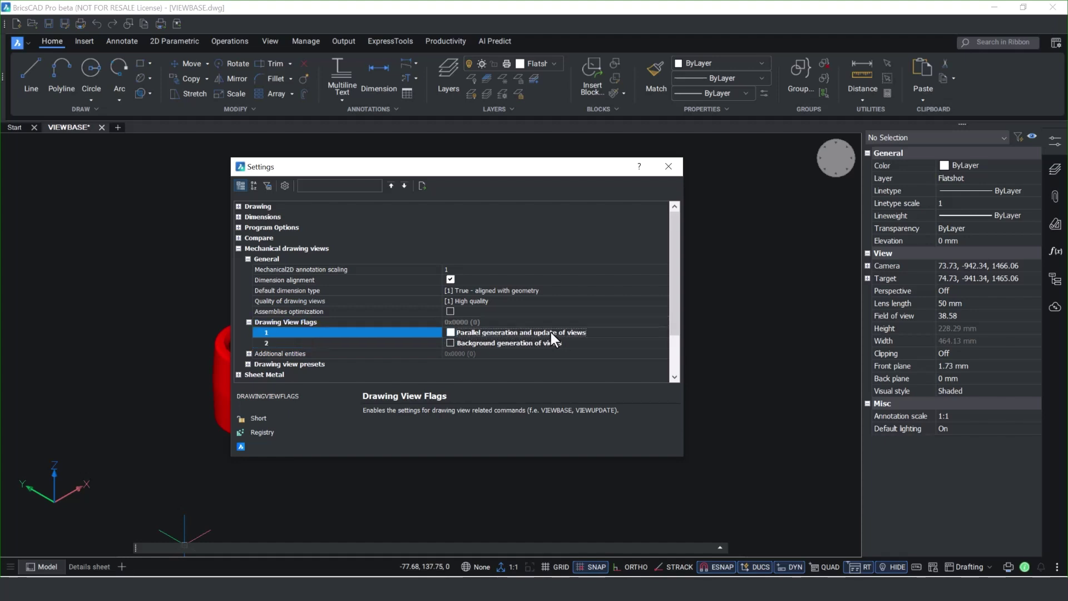
click(451, 332)
click(451, 343)
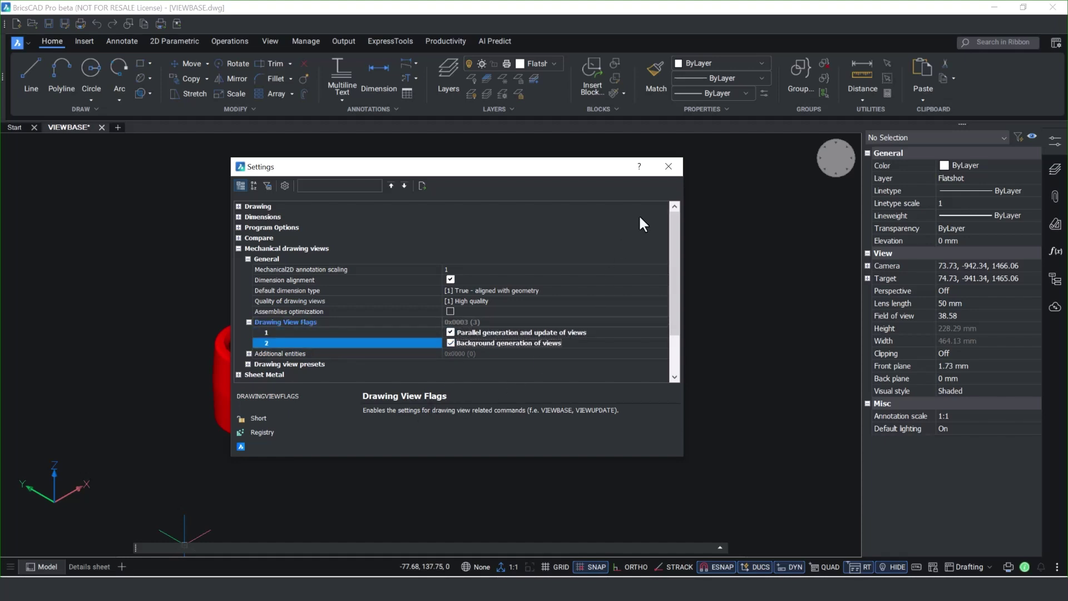
click(668, 165)
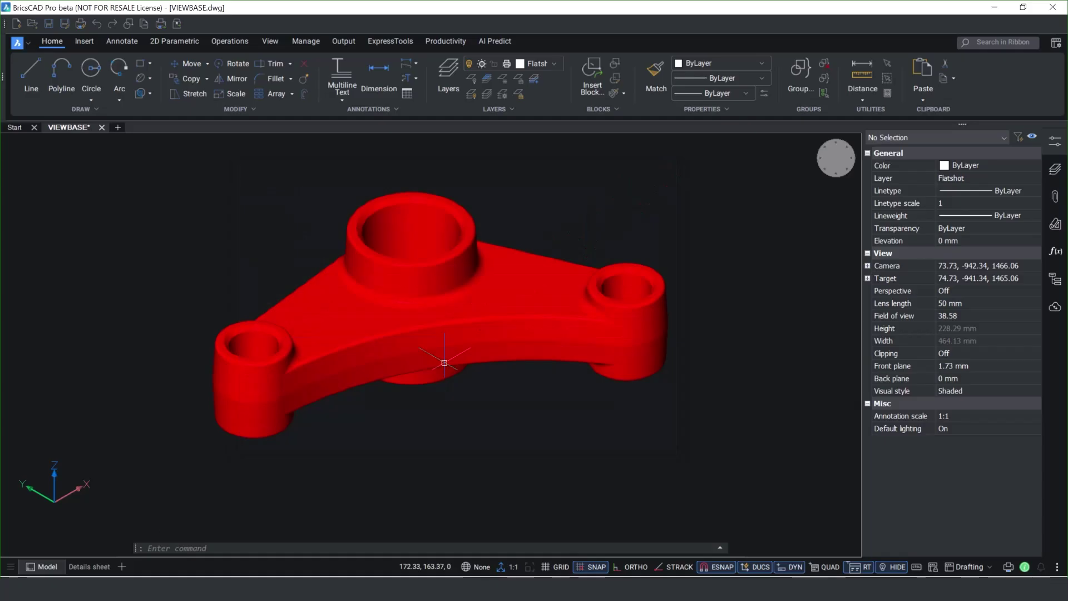
Use VIEWBASE on the entire model to place base, two projected and isometric views on Details.
click(263, 548)
text(VIEWBASE)
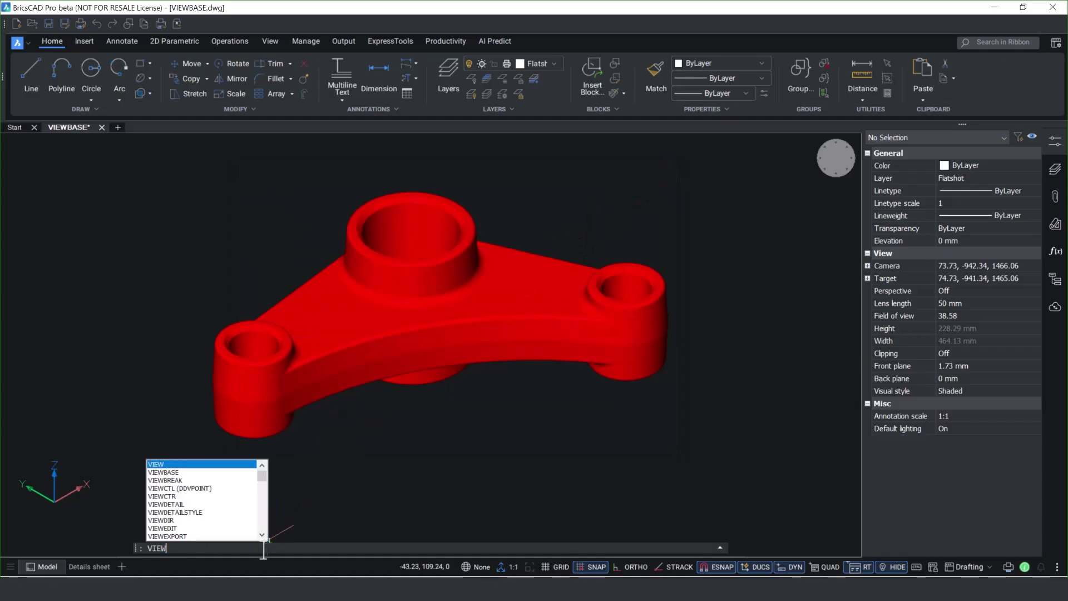
key(Return)
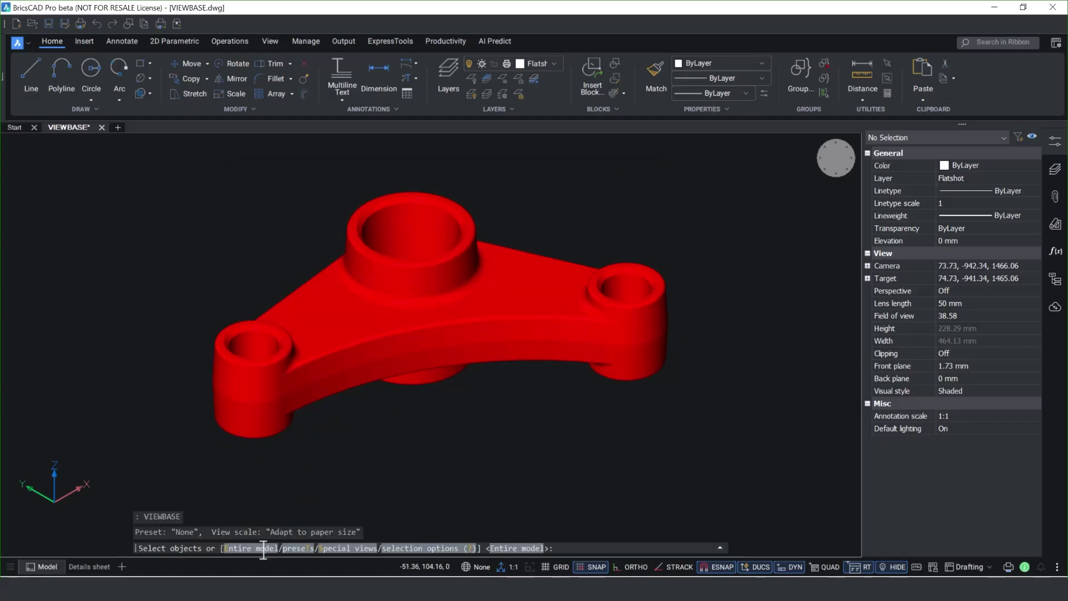
text(e)
key(Return)
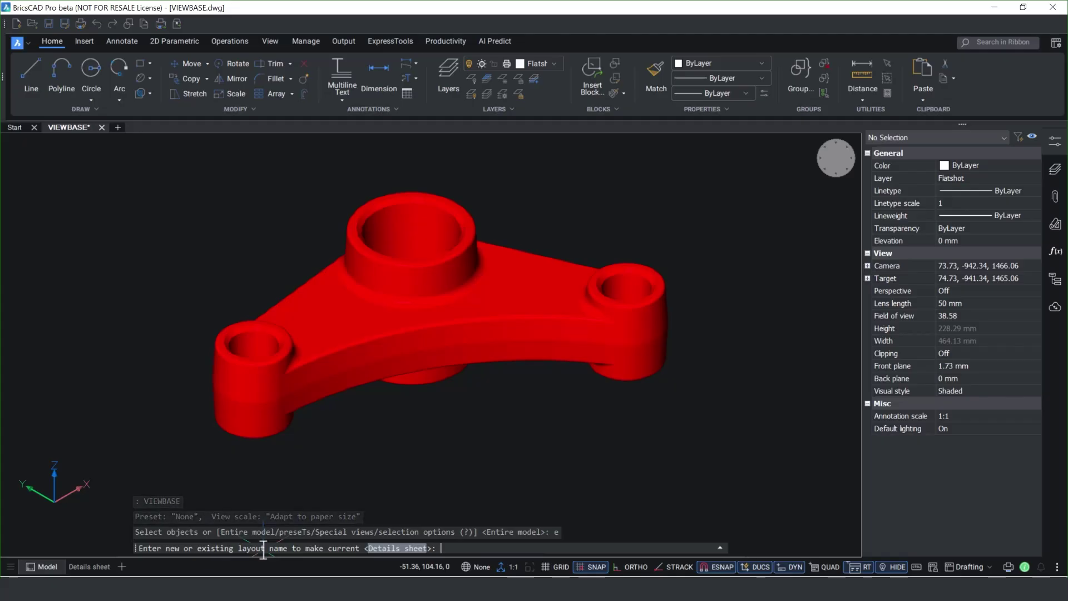
key(Return)
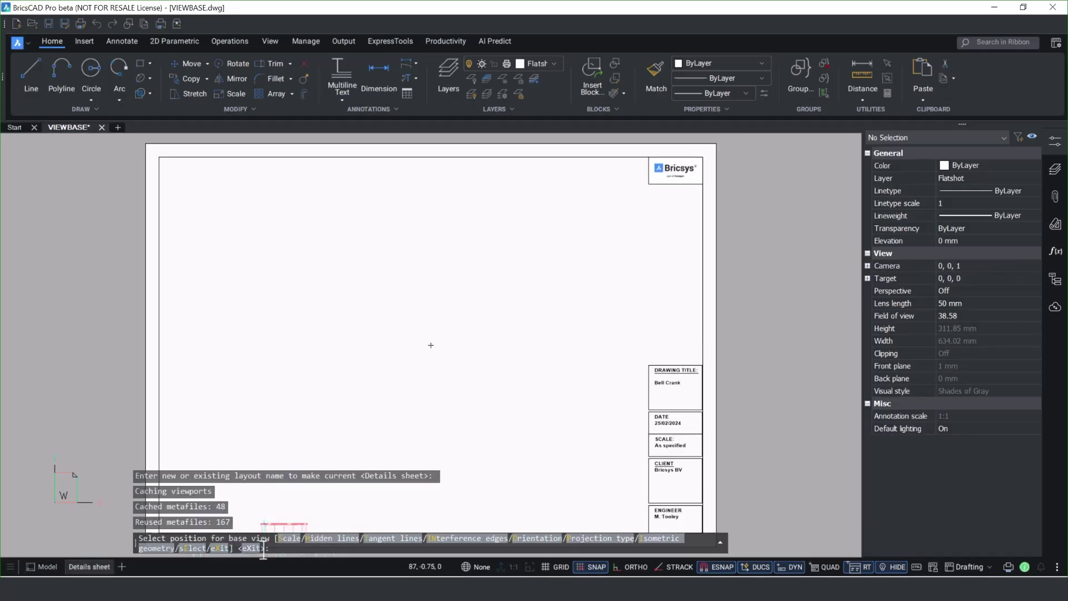
click(282, 260)
click(282, 439)
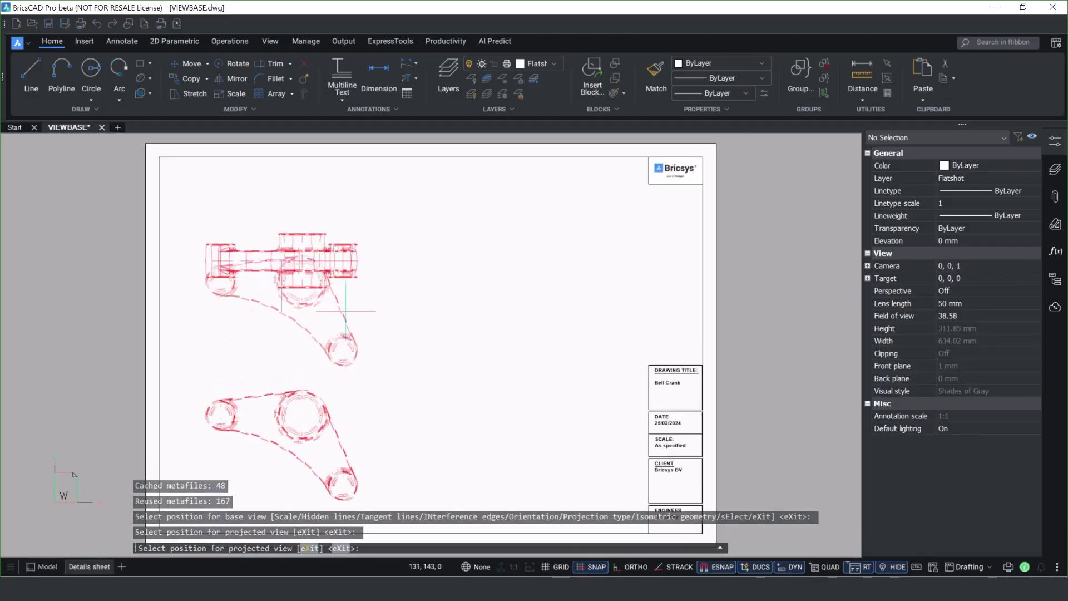
click(525, 260)
click(513, 410)
key(Return)
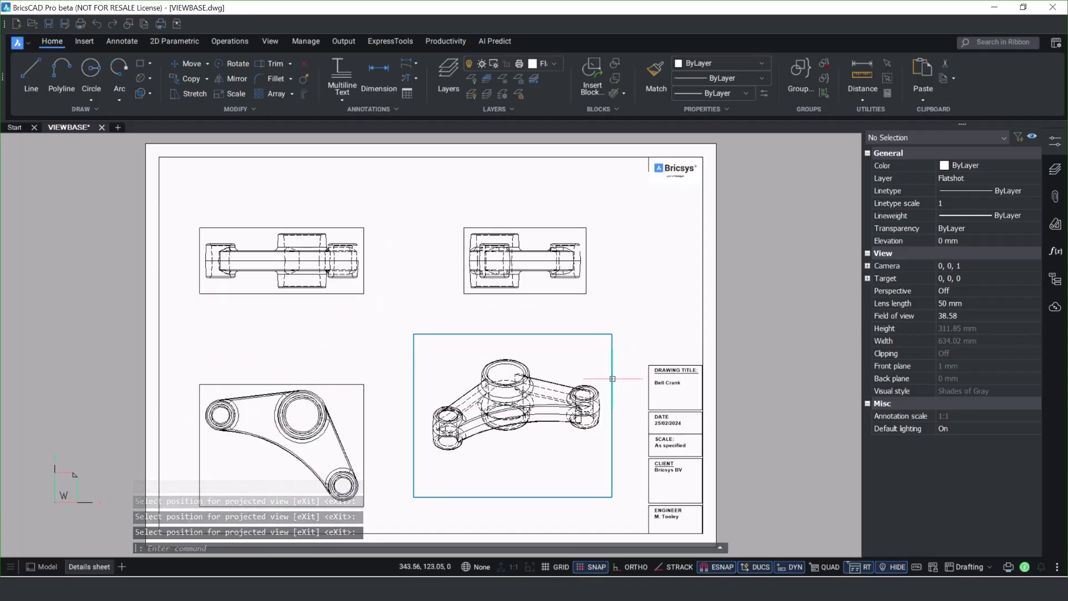
Switch the isometric drawing view's geometry type to 3D.
click(547, 415)
scroll(984, 470, down, 2)
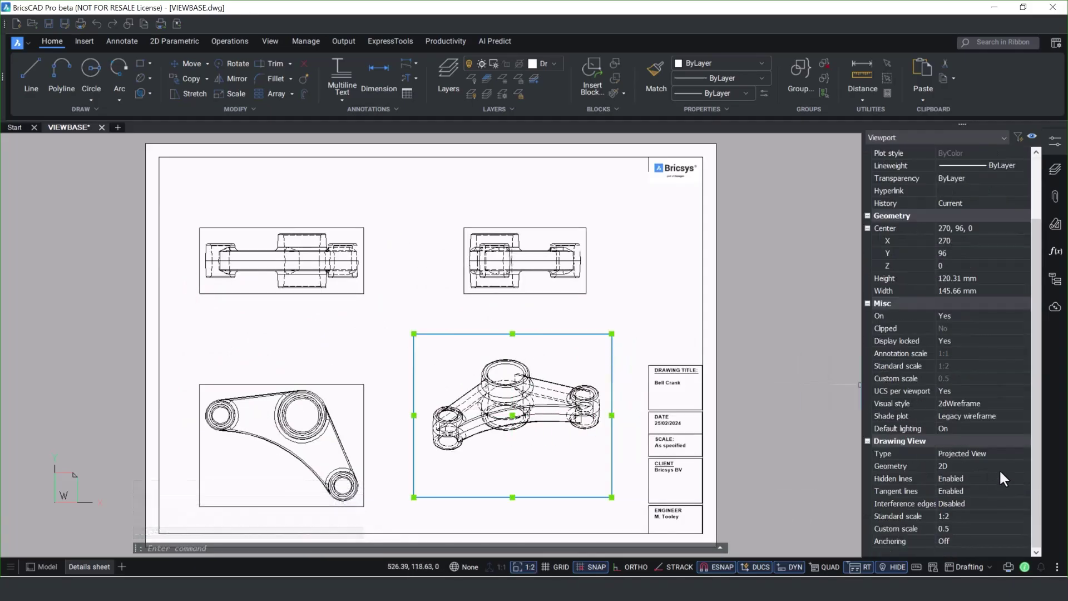
click(1022, 469)
click(1022, 469)
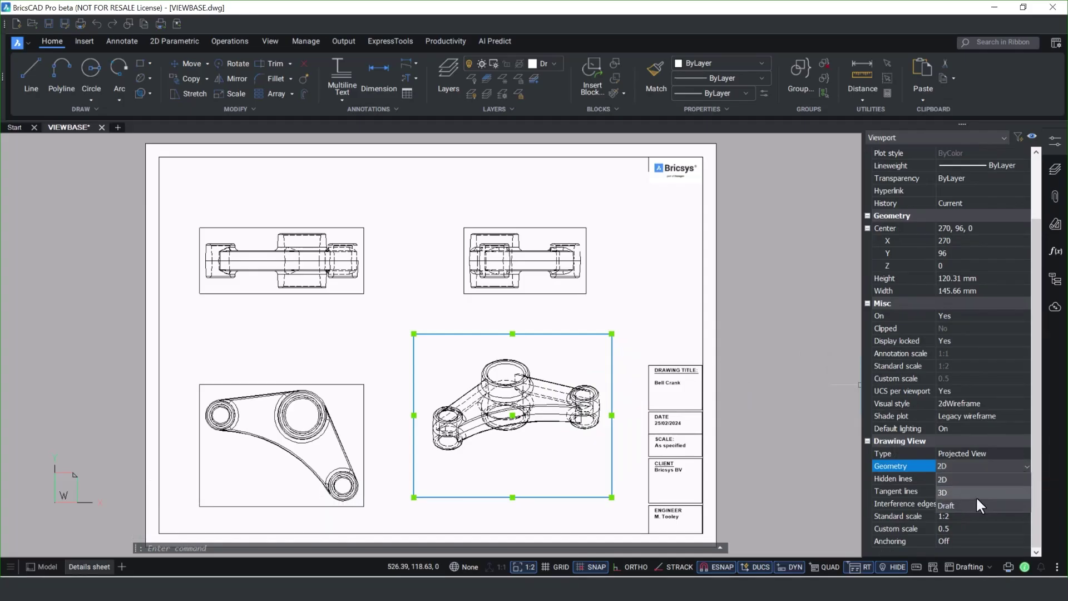
click(976, 492)
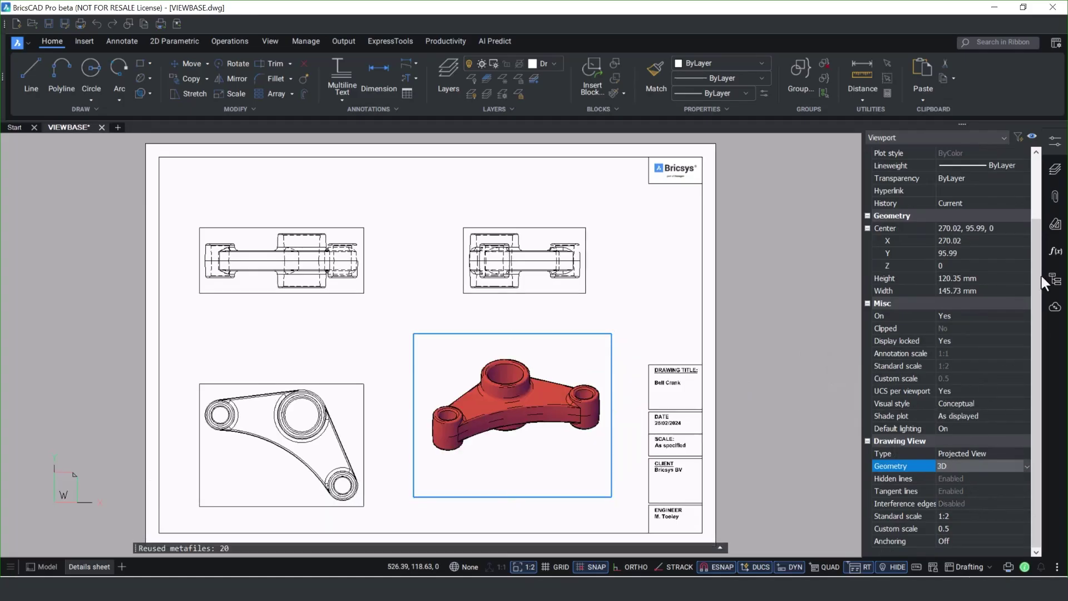
Turn off the Drafting Viewports layer and dismiss the resulting notice.
click(1054, 169)
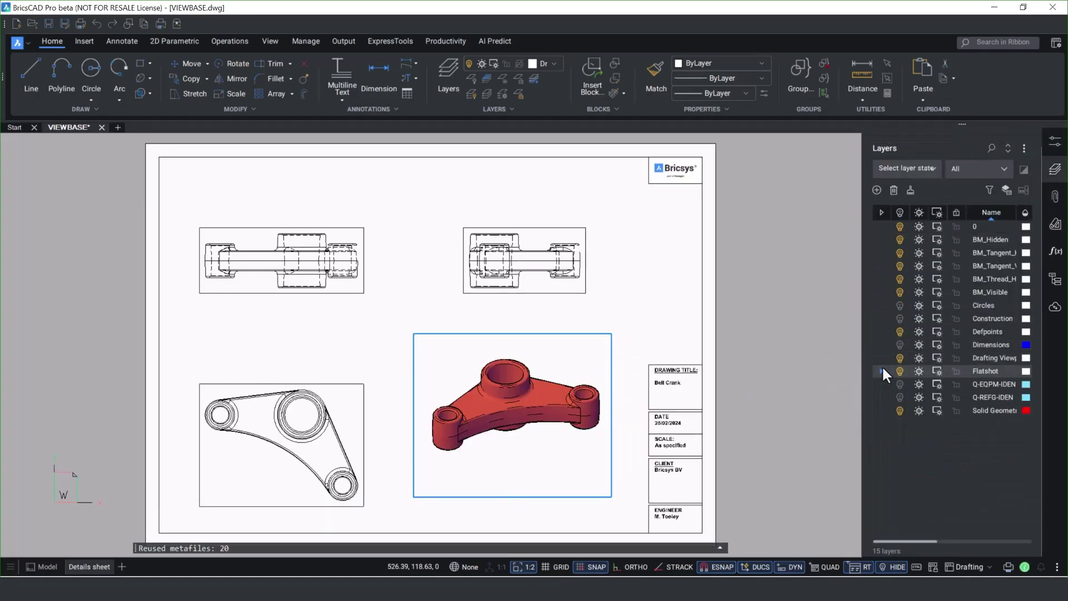
click(900, 358)
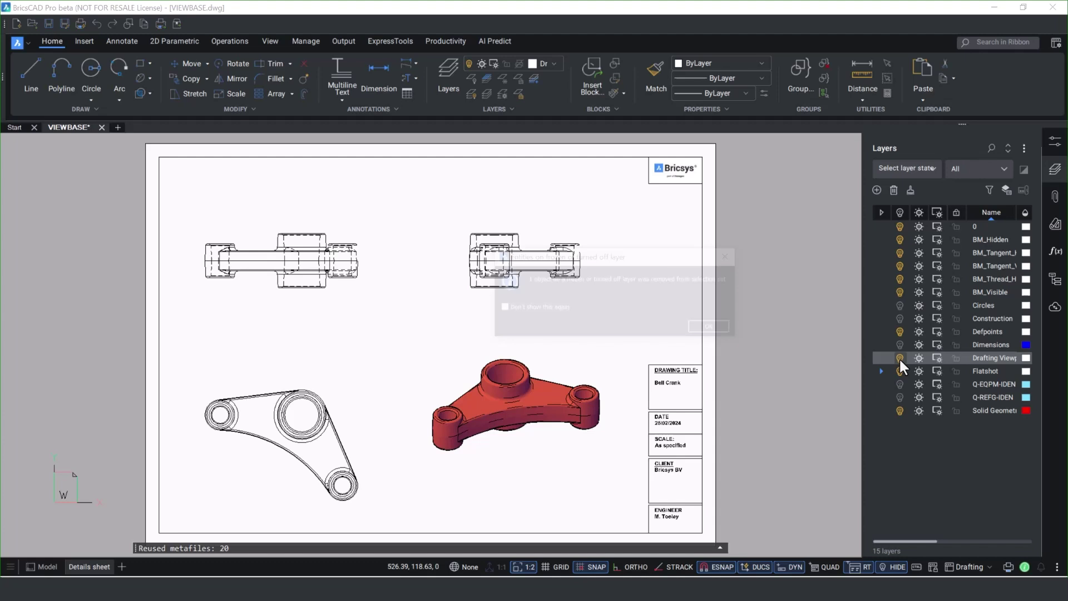
click(706, 324)
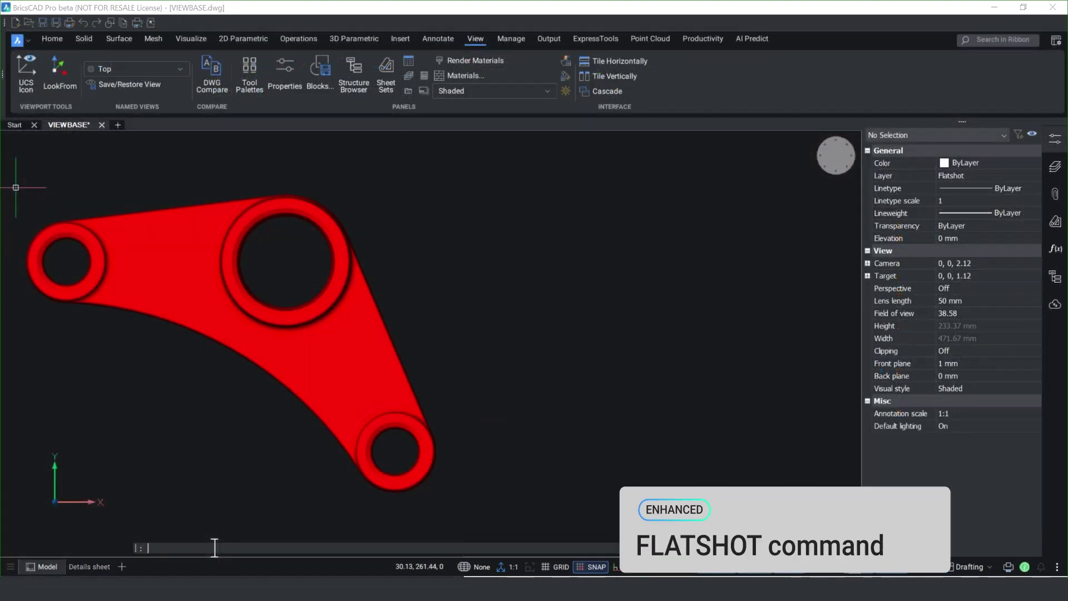
Export a FLATSHOT profile of the bell crank to the file Flatshot view.dwg.
text(FLAshot)
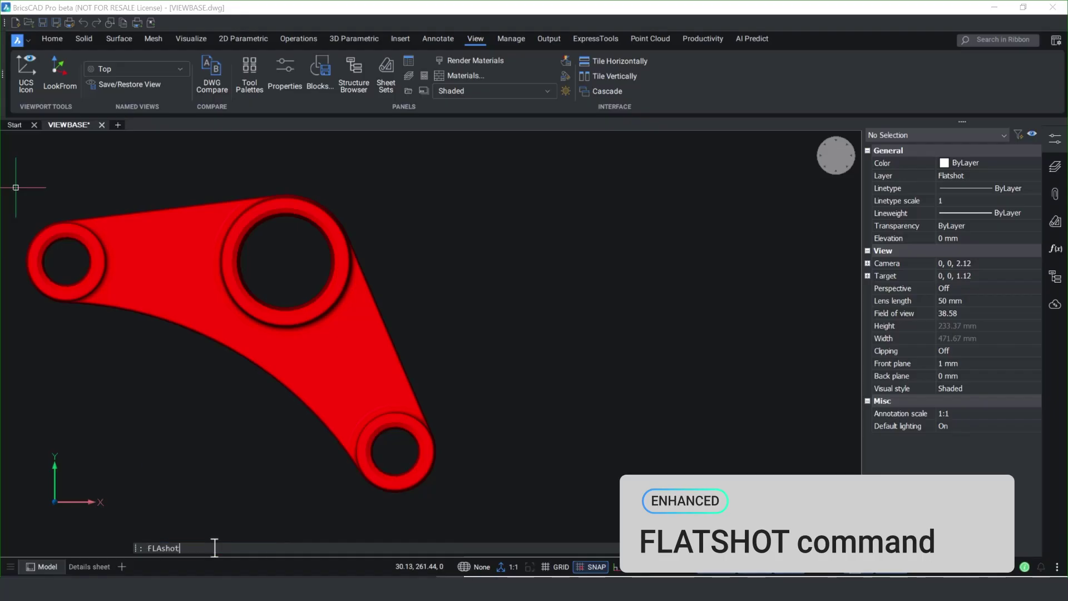
key(Return)
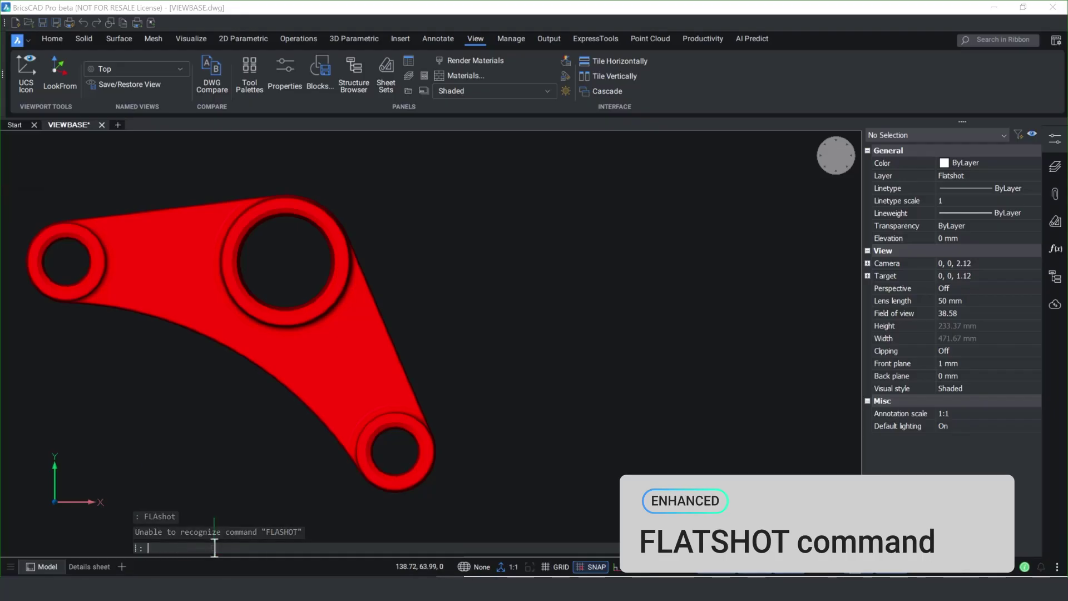
key(Escape)
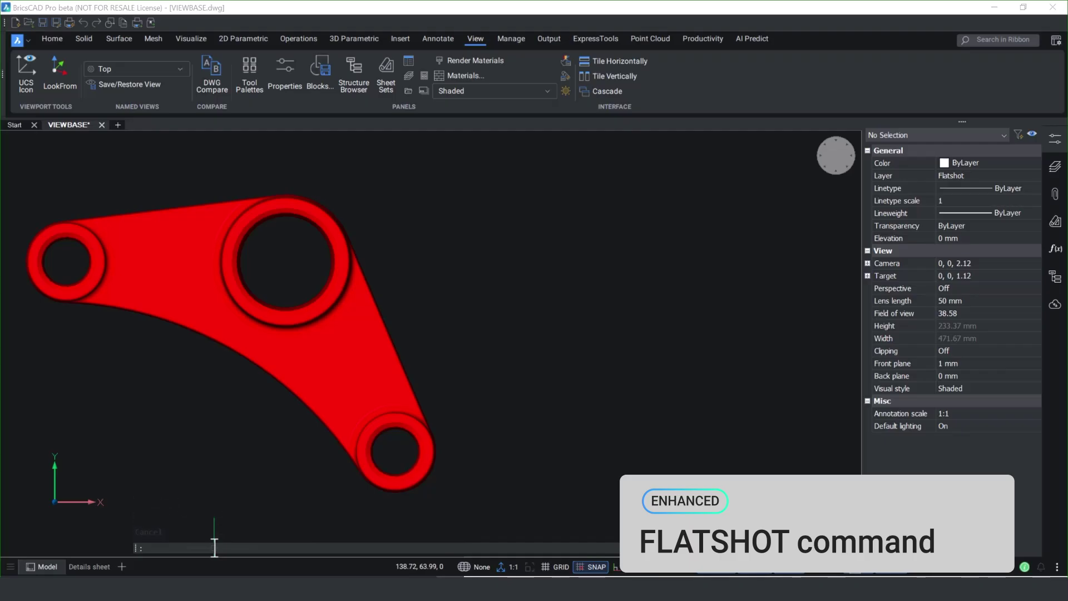
text(FLATSHOT)
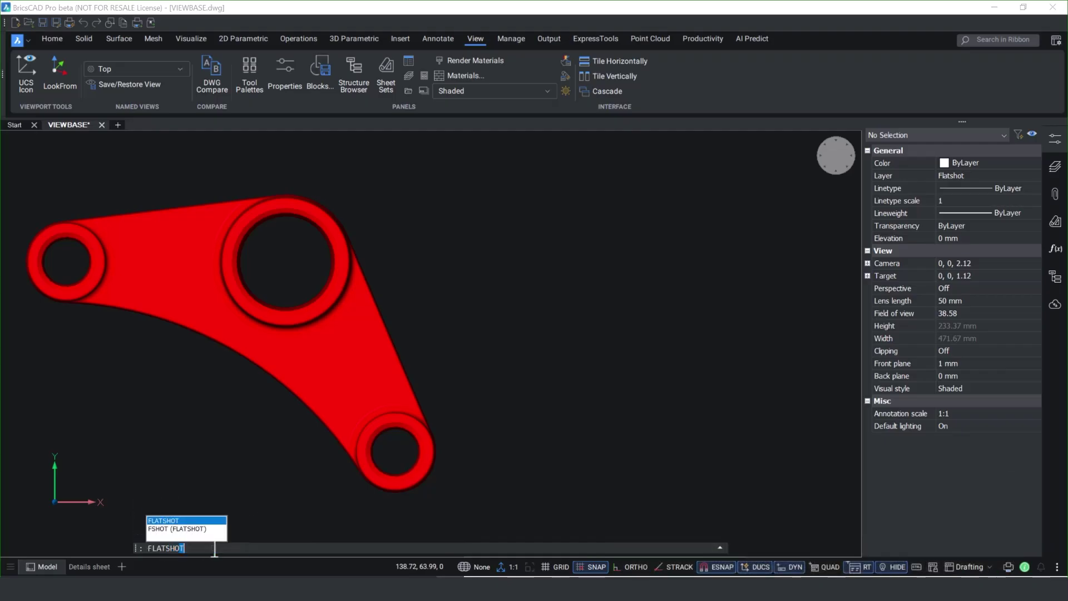
key(Return)
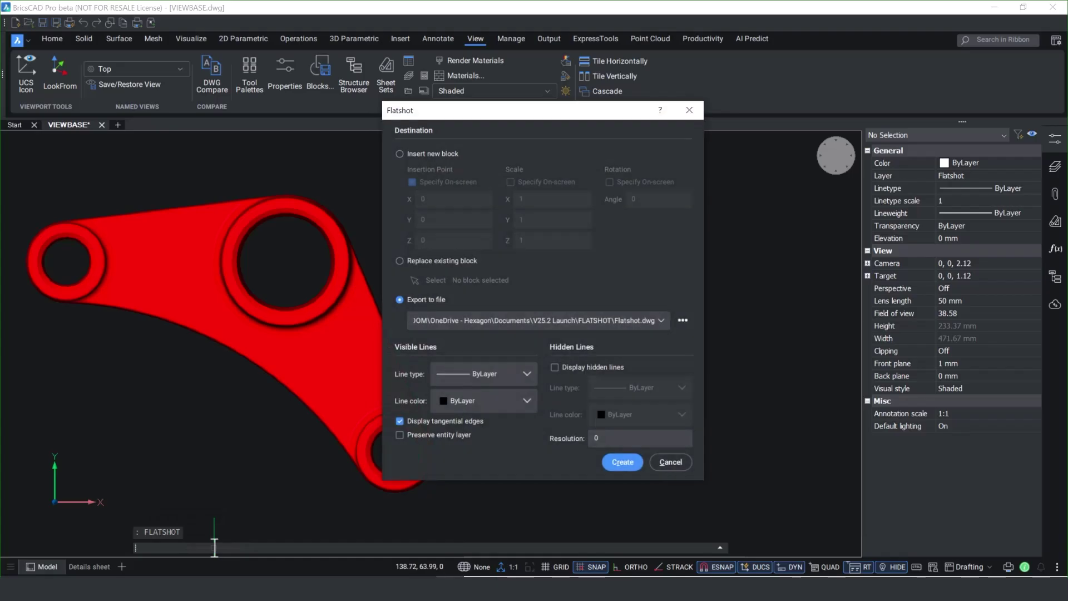
click(683, 315)
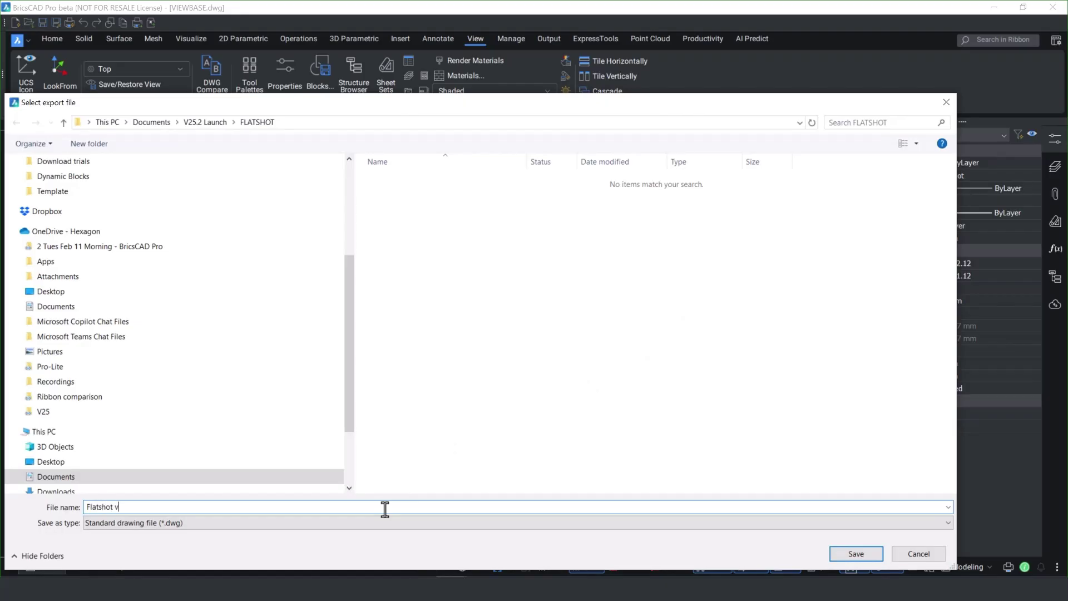
key(Return)
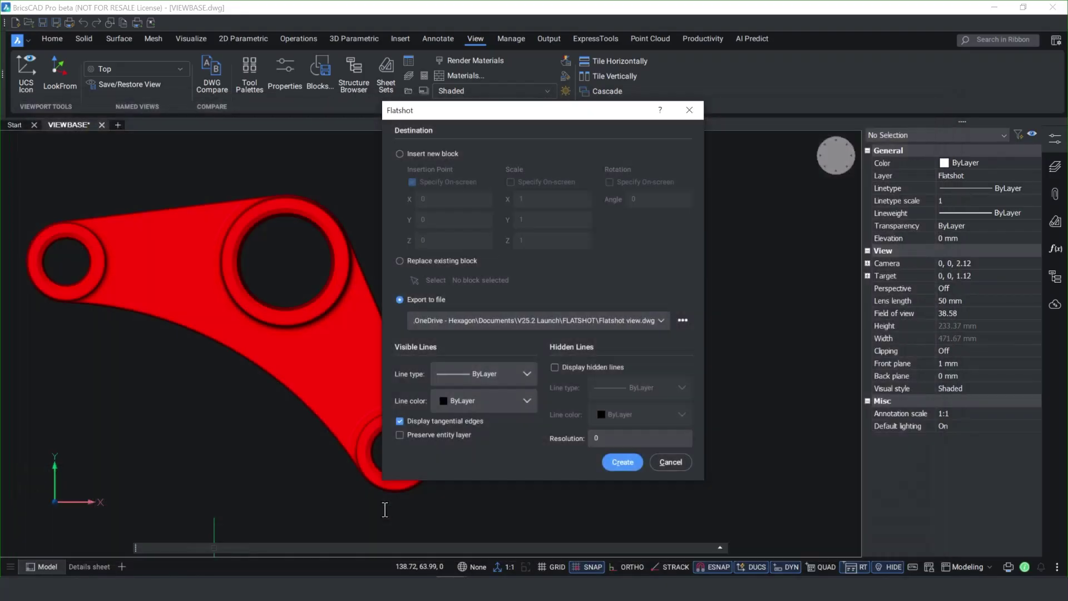
click(619, 460)
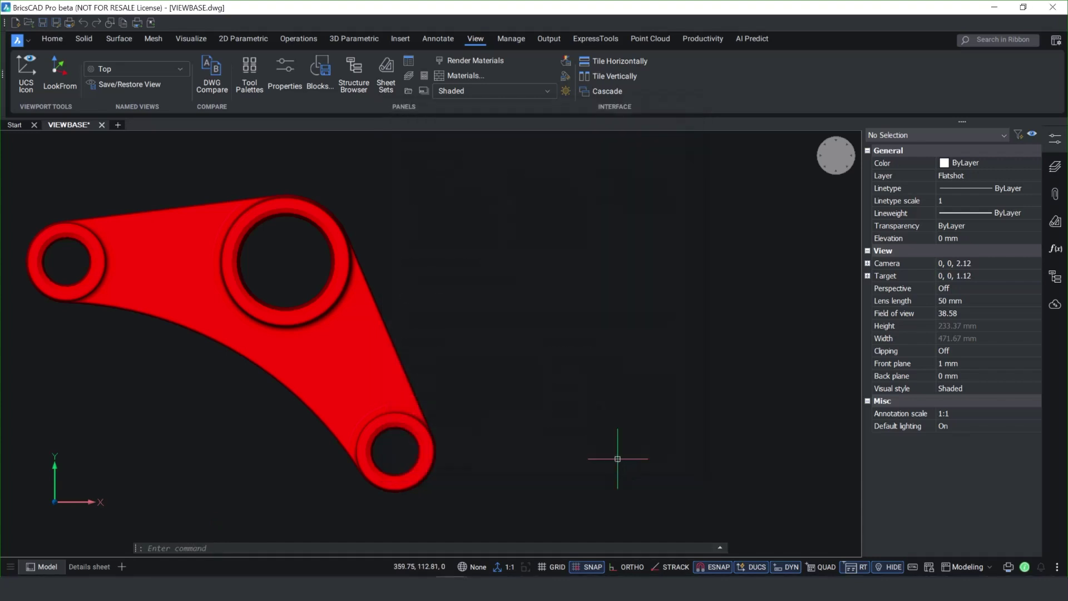
Open Flatshot view.dwg in BricsCAD from the FLATSHOT folder in File Explorer.
key(alt+Tab)
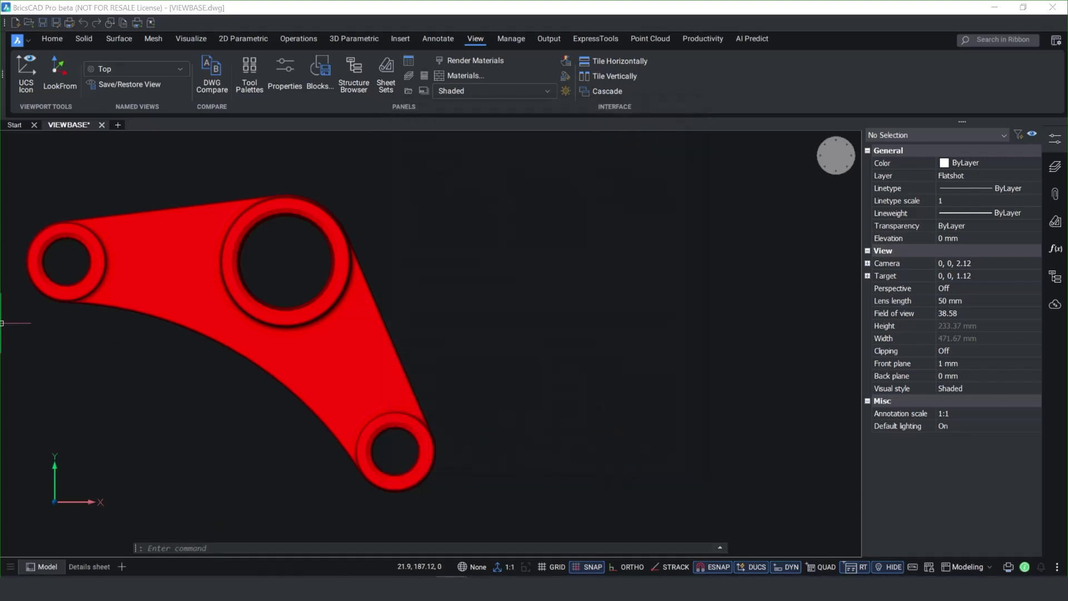
double_click(498, 123)
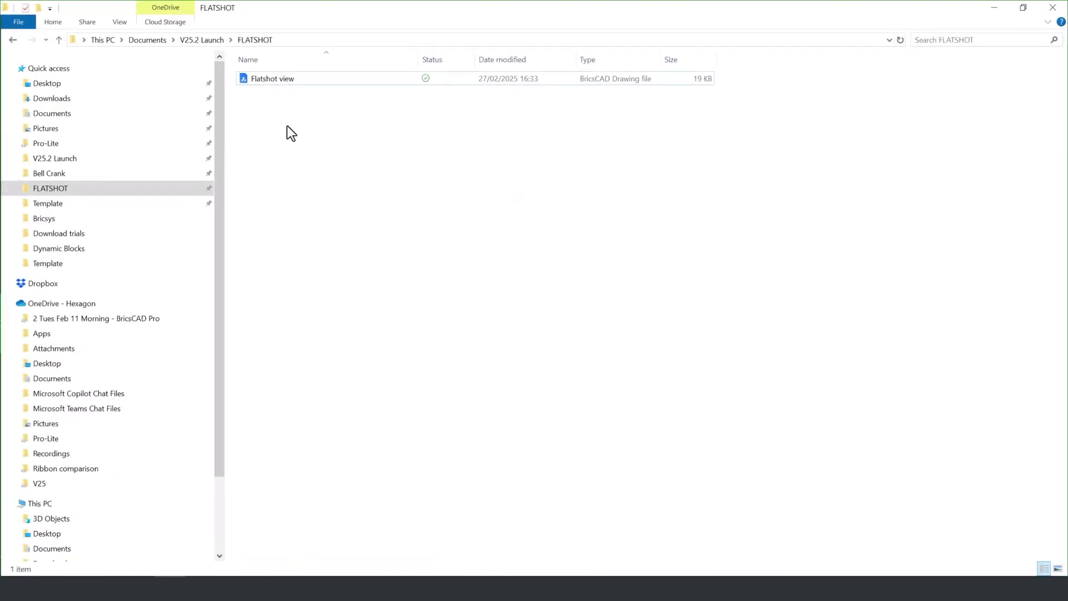
click(269, 78)
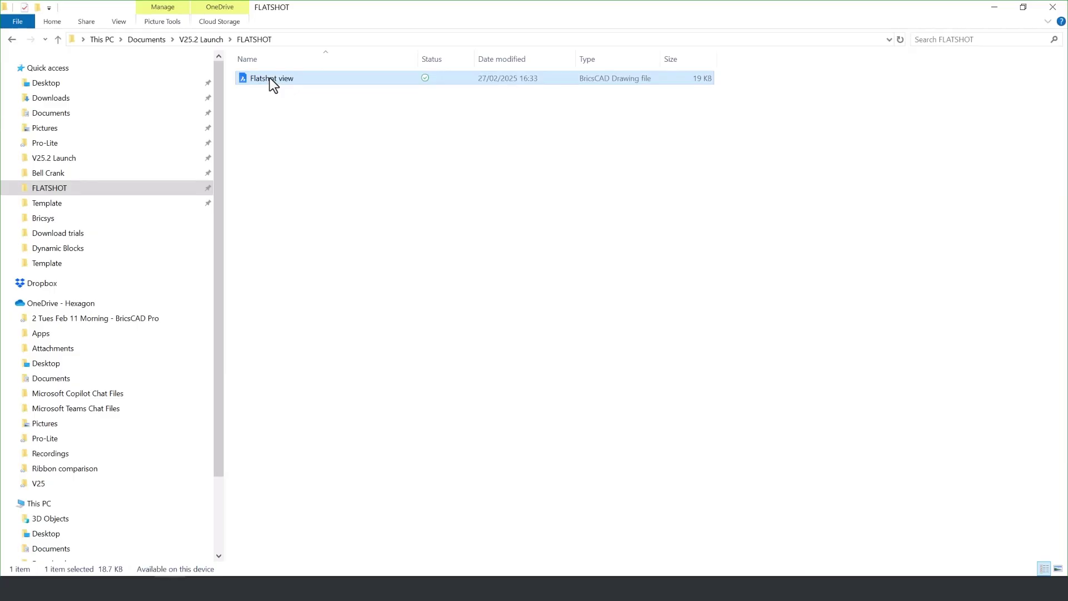
double_click(269, 78)
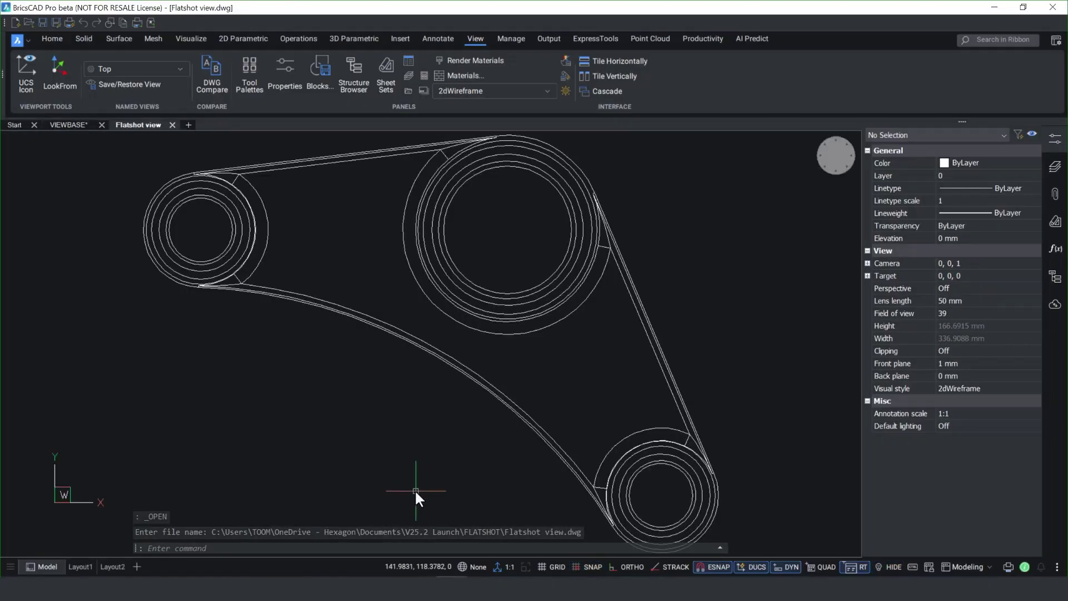
In the VIEWBASE drawing, insert a FLATSHOT profile as a new block above-right of the red part.
click(77, 125)
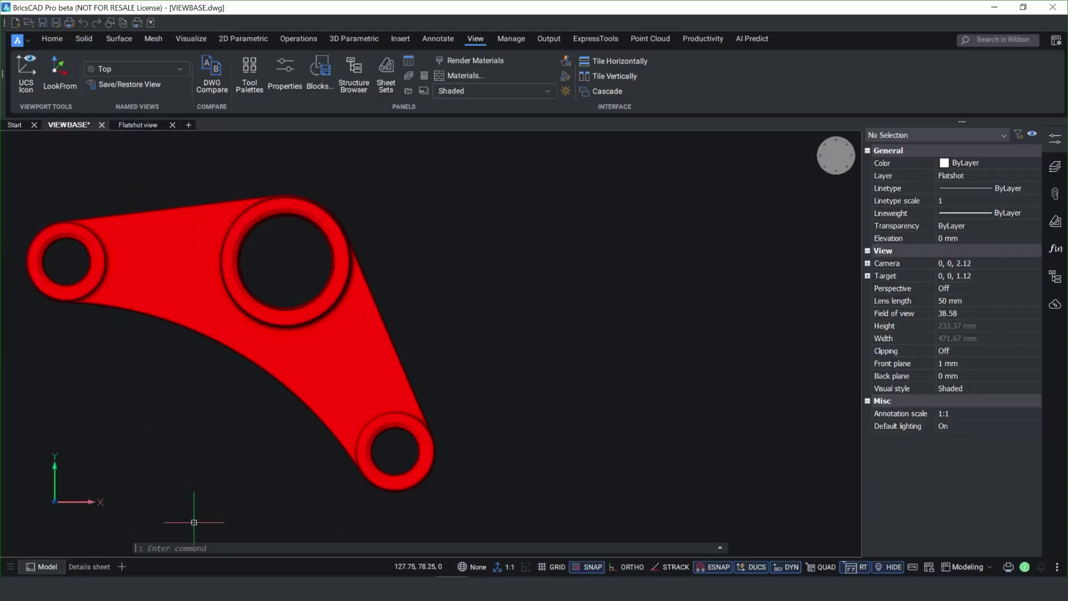
click(199, 547)
text(flatsh)
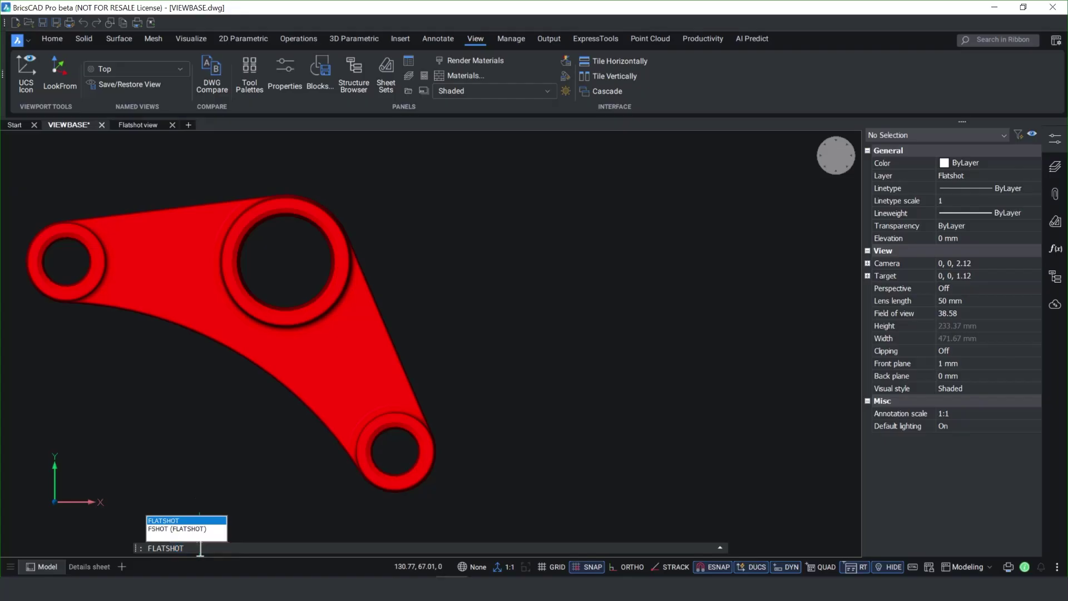
key(Return)
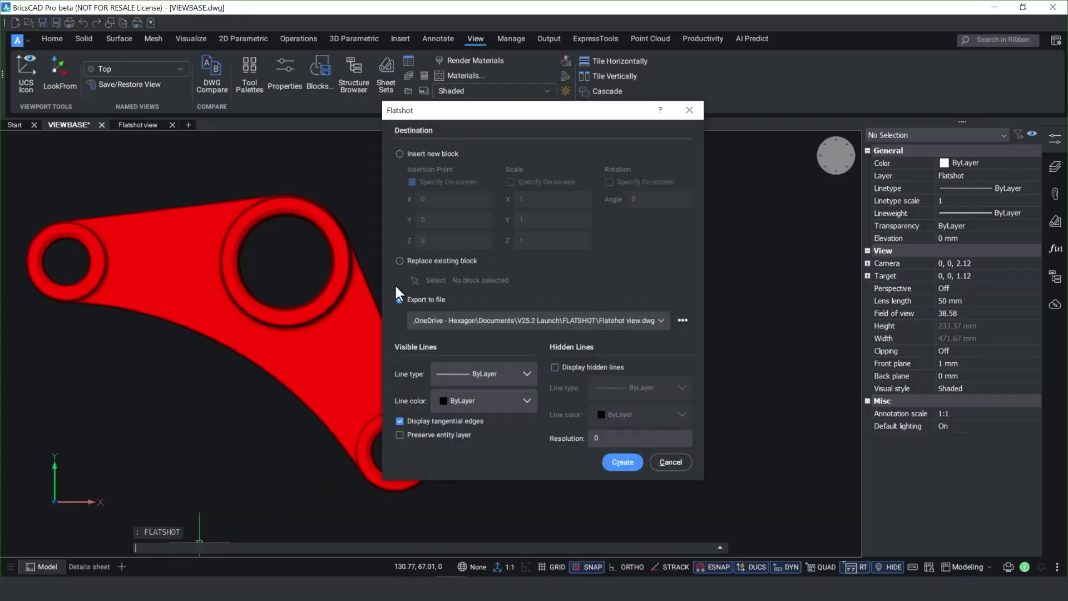
click(398, 152)
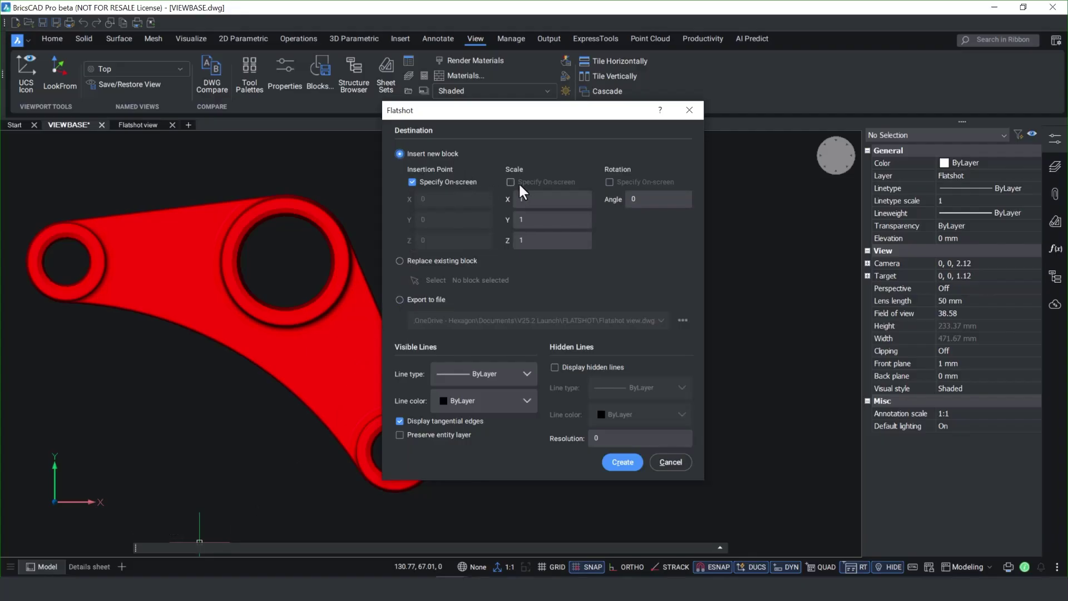
click(622, 461)
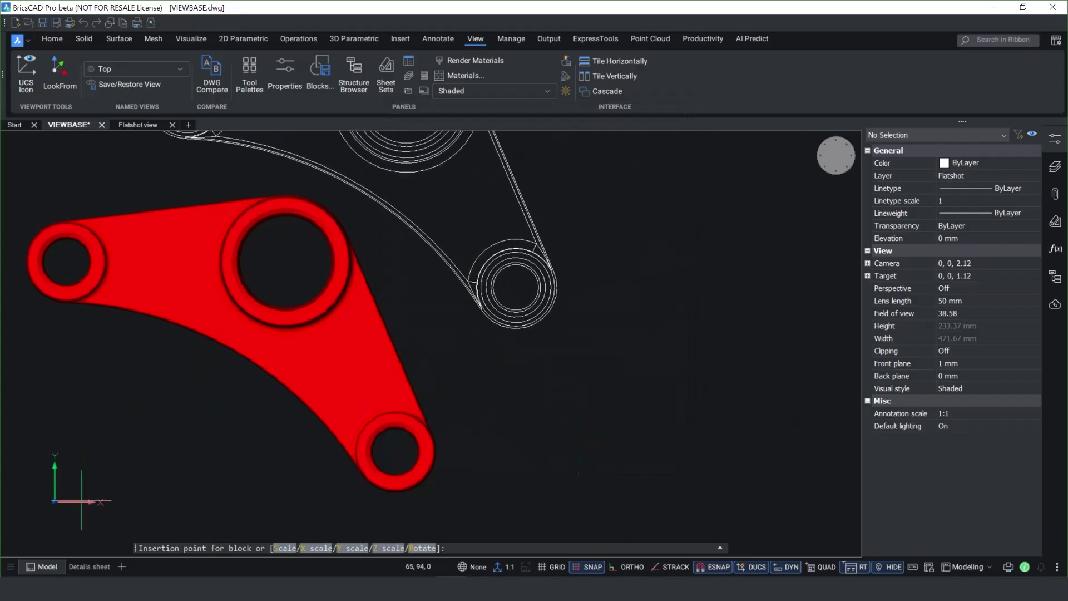
click(103, 511)
scroll(229, 450, down, 2)
middle_drag(231, 451, 254, 494)
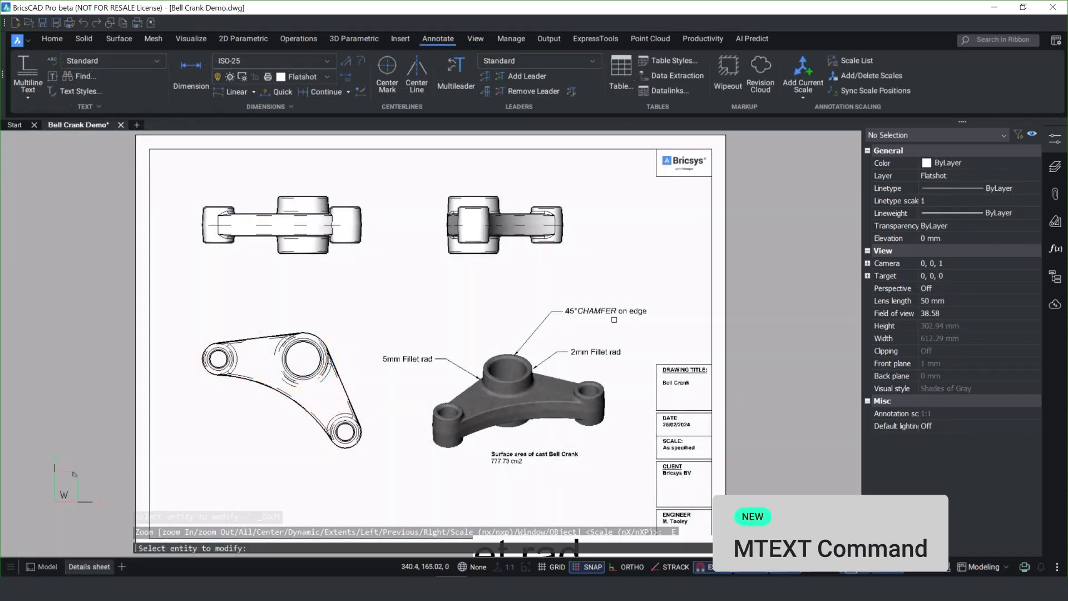
Copy the plain 'on edge' formatting onto CHAMFER in the 45° chamfer note, then zoom out.
scroll(634, 314, up, 7)
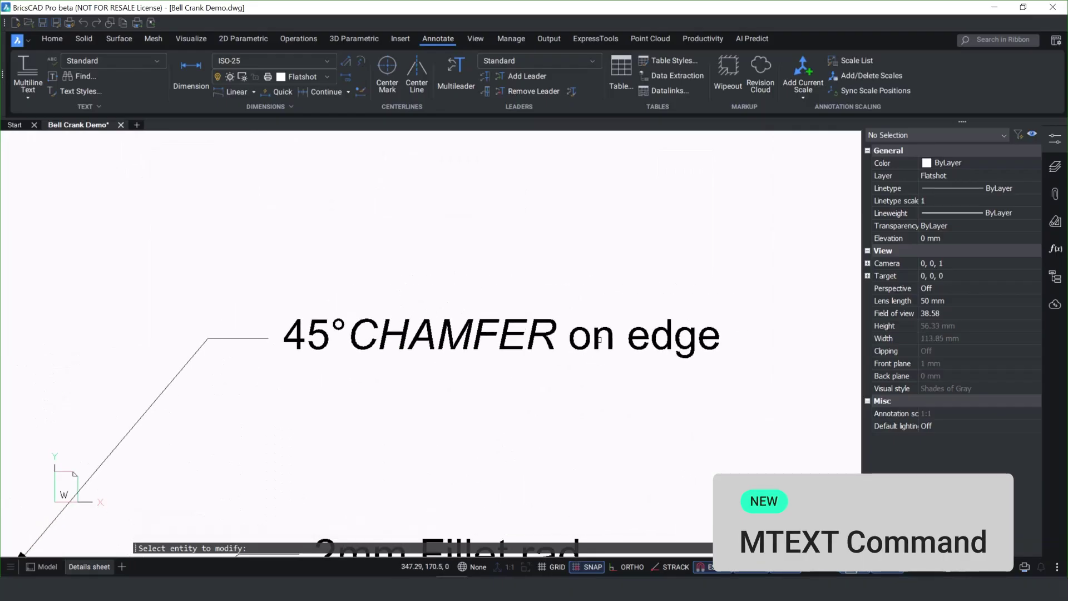
double_click(599, 339)
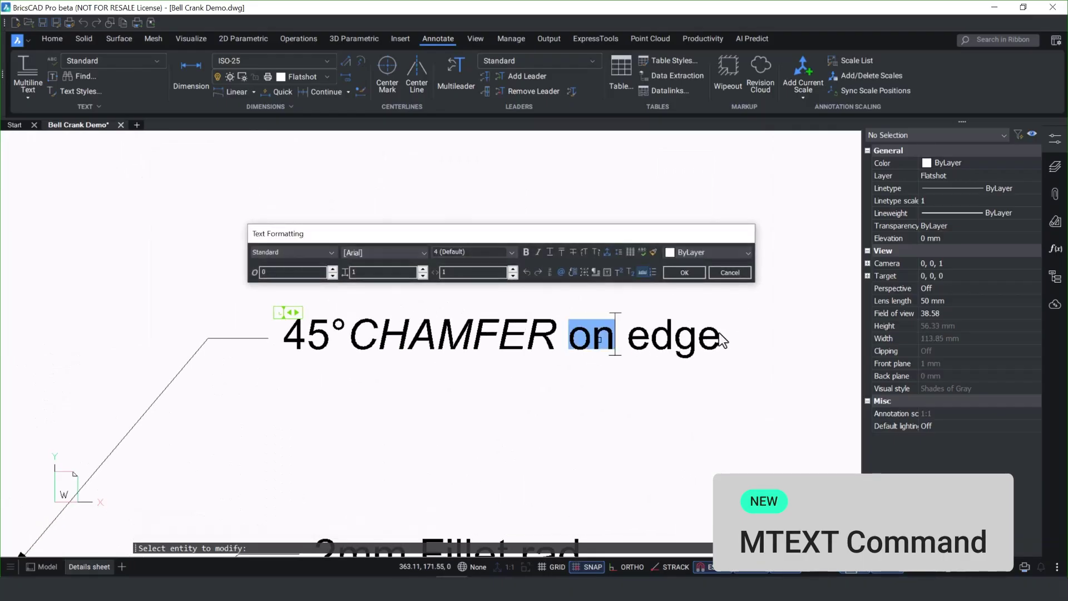
drag(721, 340, 364, 343)
click(654, 252)
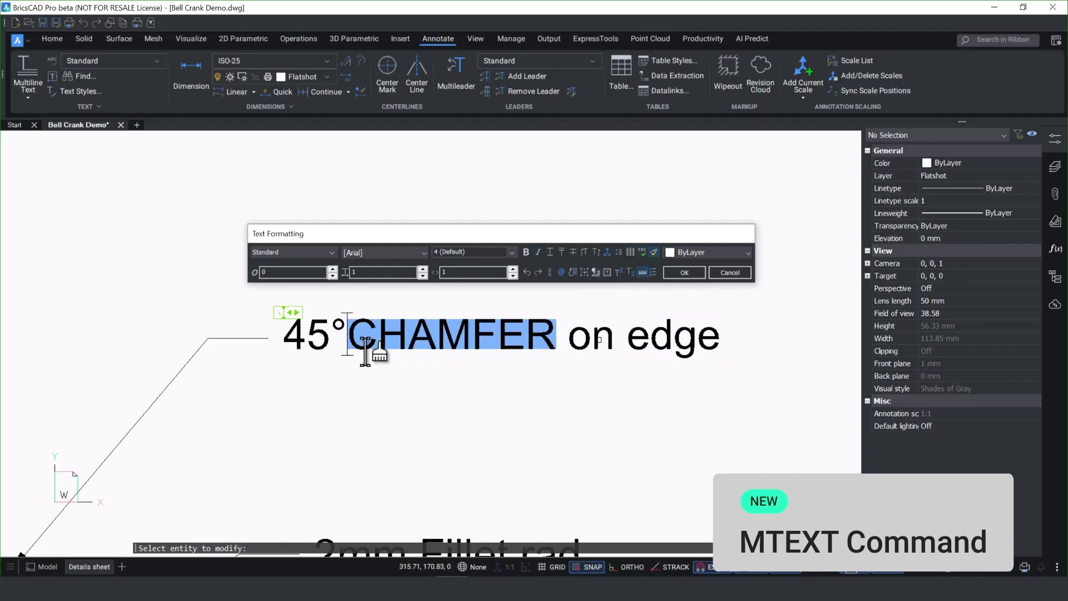
click(382, 364)
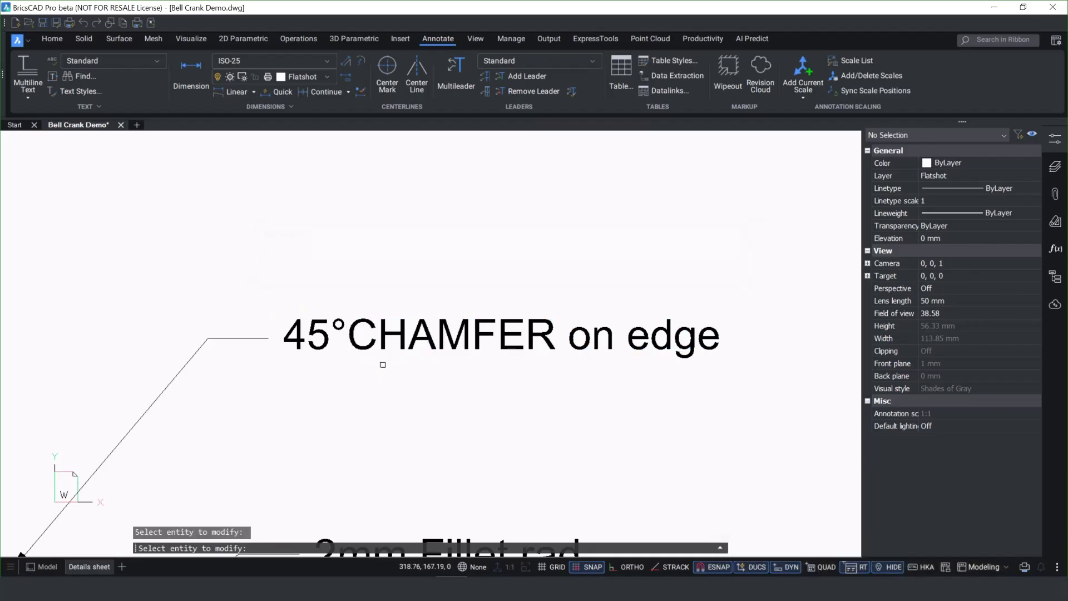
middle_click(383, 365)
middle_click(383, 365)
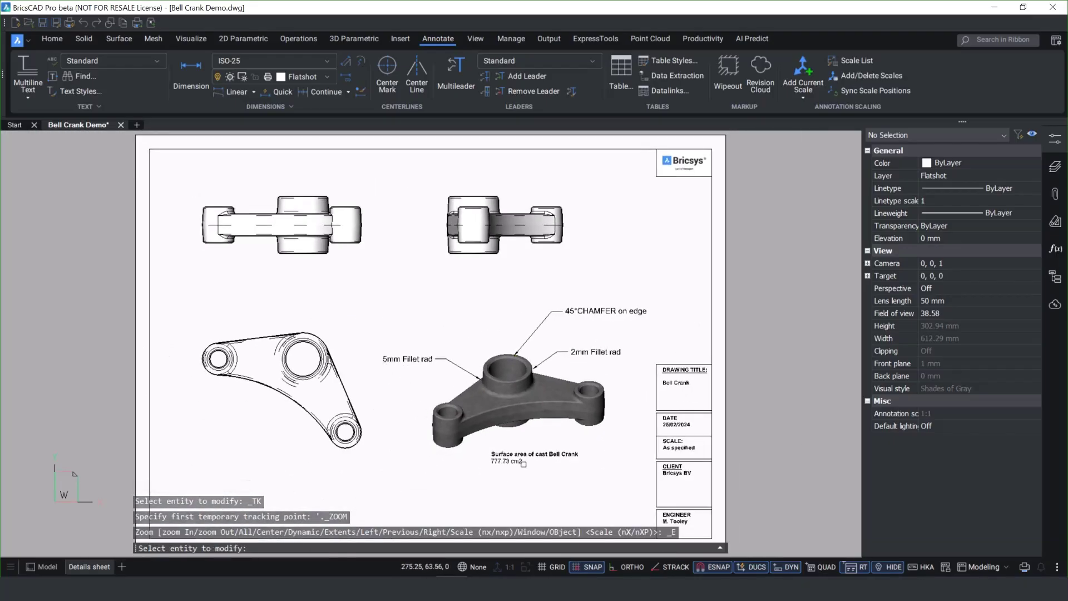
Make the 2 in the surface area note's 'cm2' a superscript and commit the edit.
scroll(524, 466, up, 4)
scroll(523, 466, up, 4)
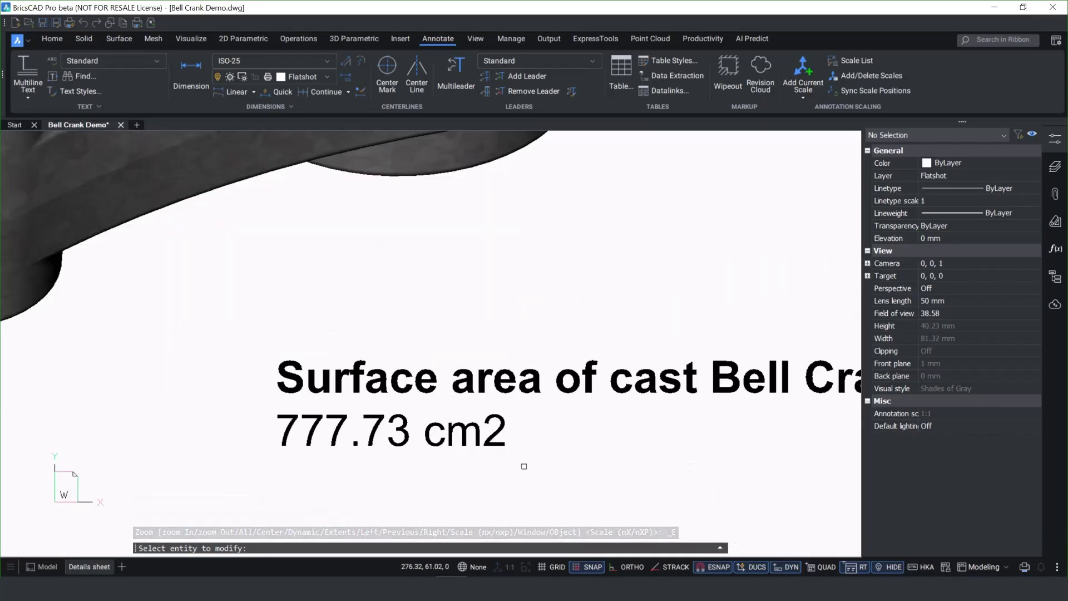
middle_drag(524, 465, 387, 467)
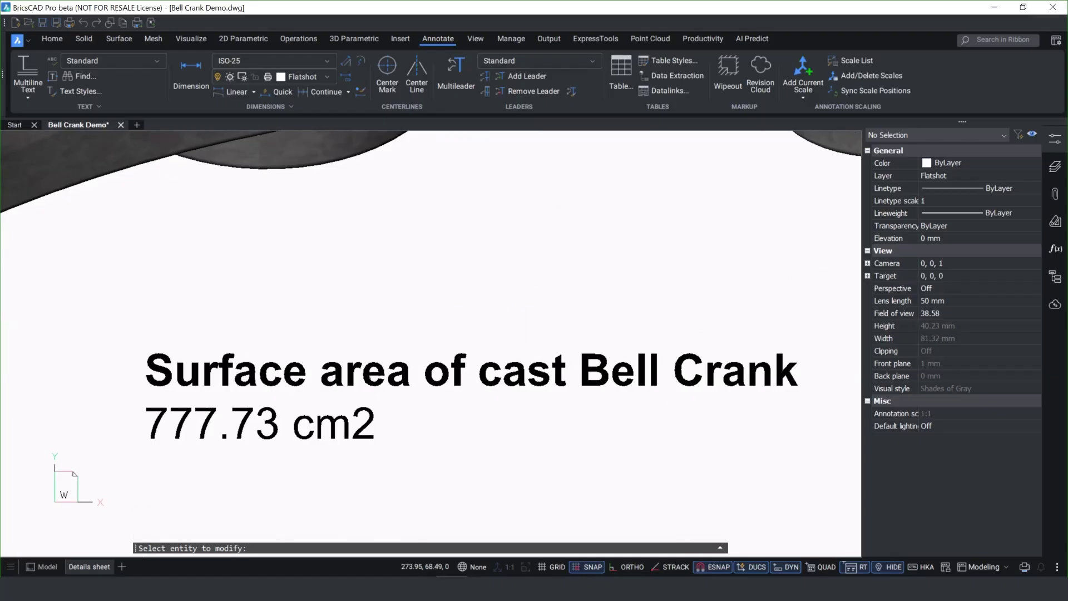
double_click(373, 415)
drag(375, 421, 356, 422)
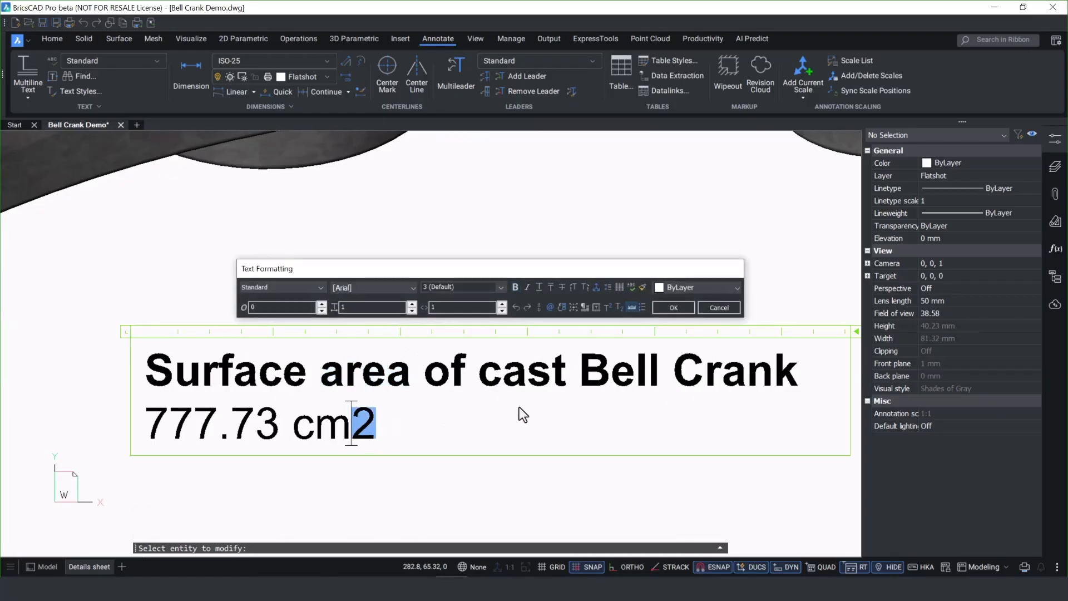
click(607, 308)
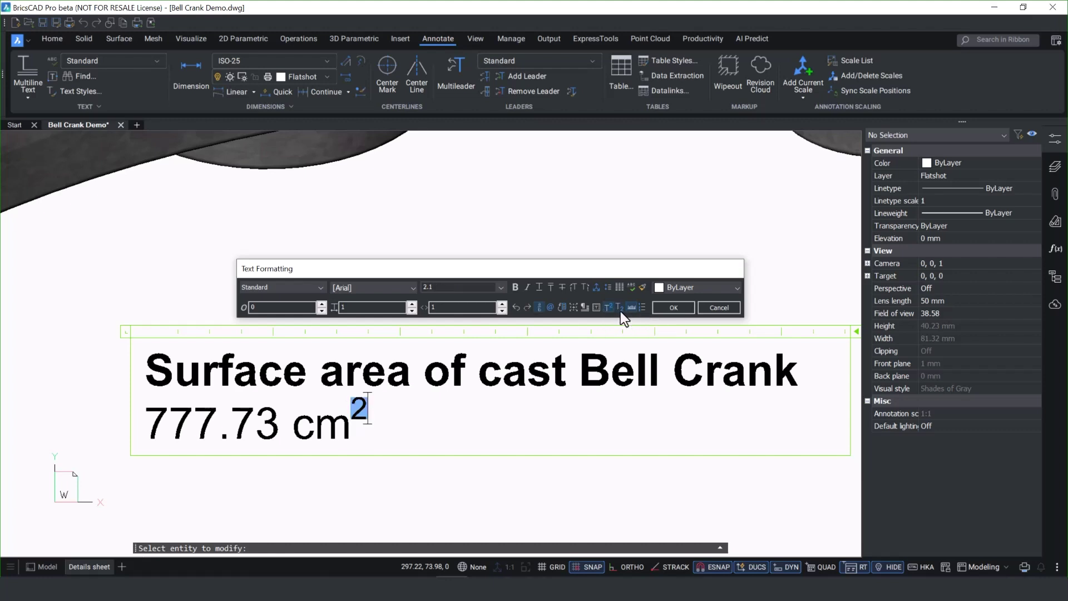
click(619, 309)
click(609, 306)
click(560, 475)
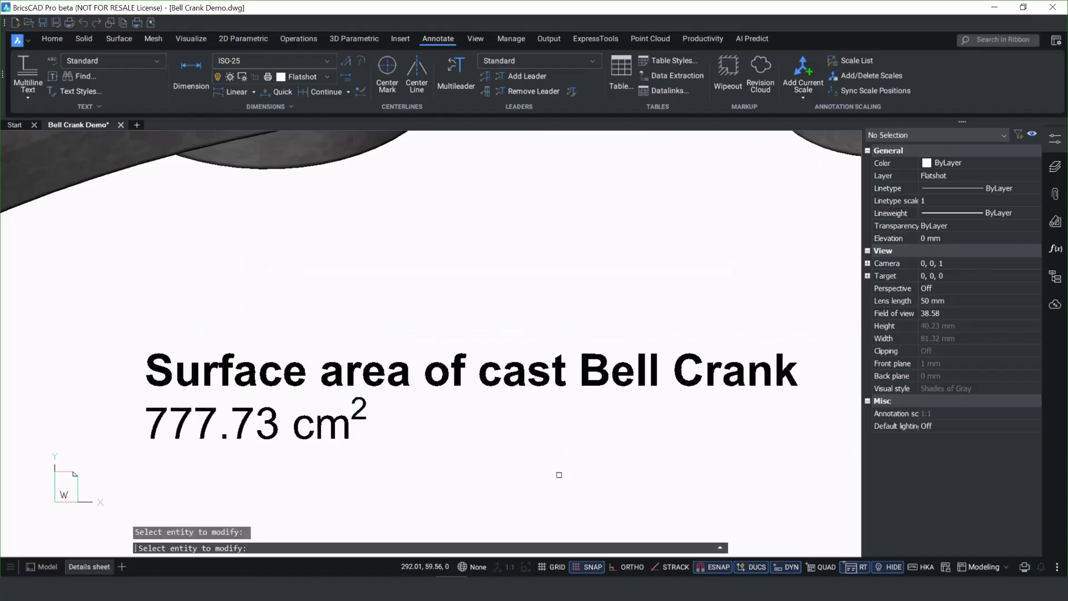
middle_click(559, 475)
middle_click(559, 474)
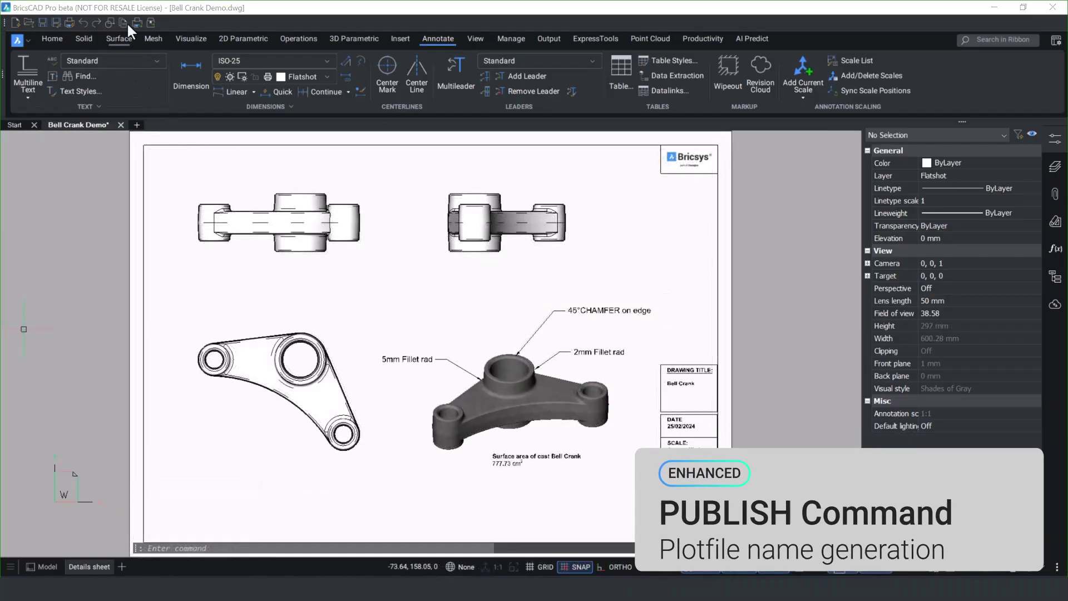
In Publish, set the output file naming option to Use drawing name.
click(137, 22)
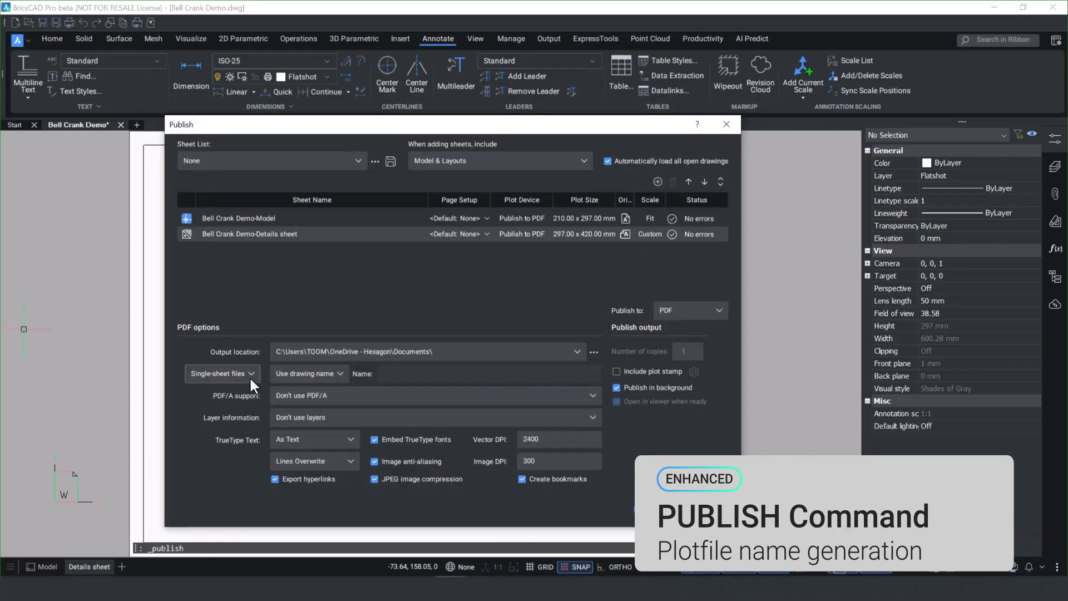
click(332, 376)
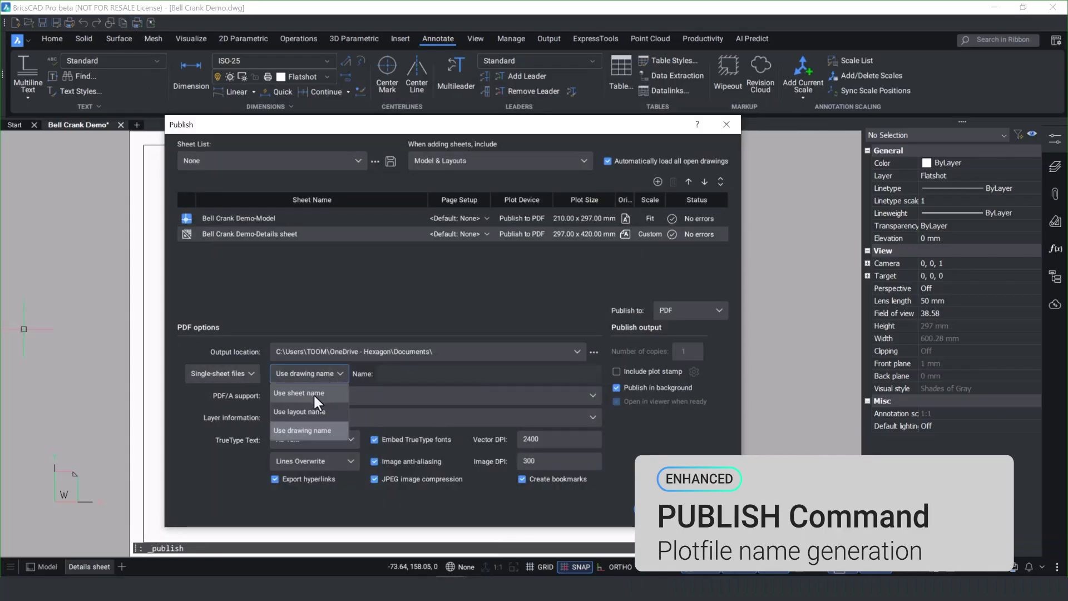
click(313, 393)
click(263, 218)
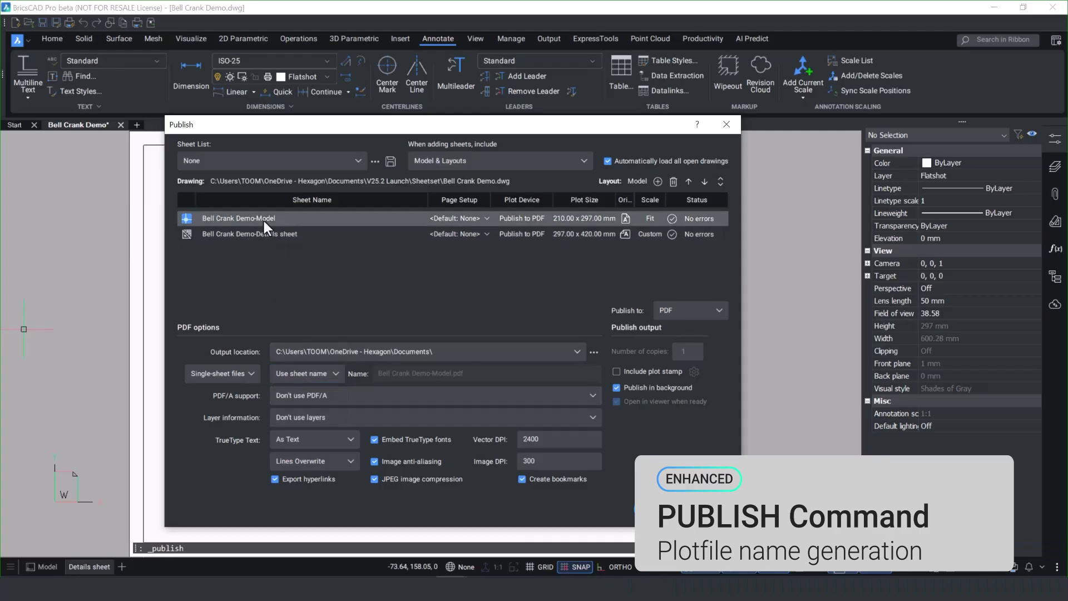
click(320, 374)
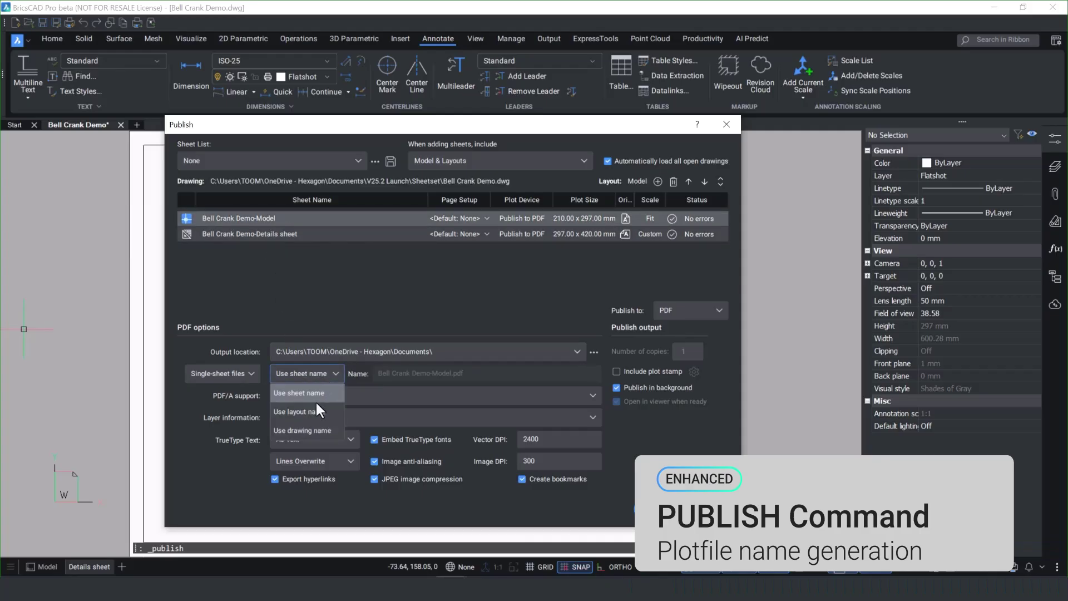
click(315, 411)
click(317, 376)
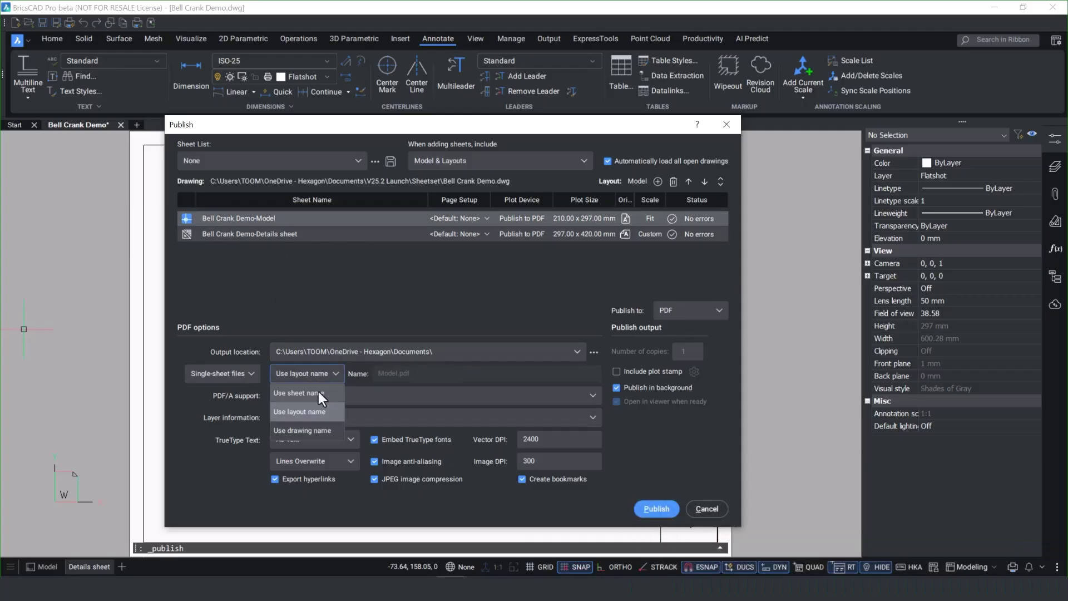
click(309, 429)
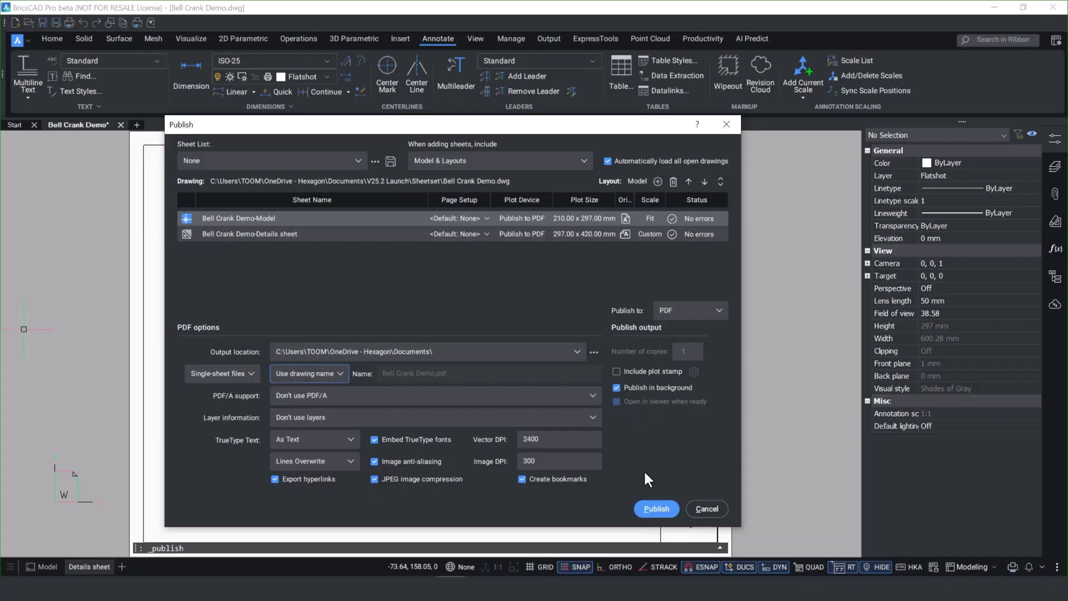
Publish both sheets to PDF without saving the sheet list, then close the job report.
click(653, 513)
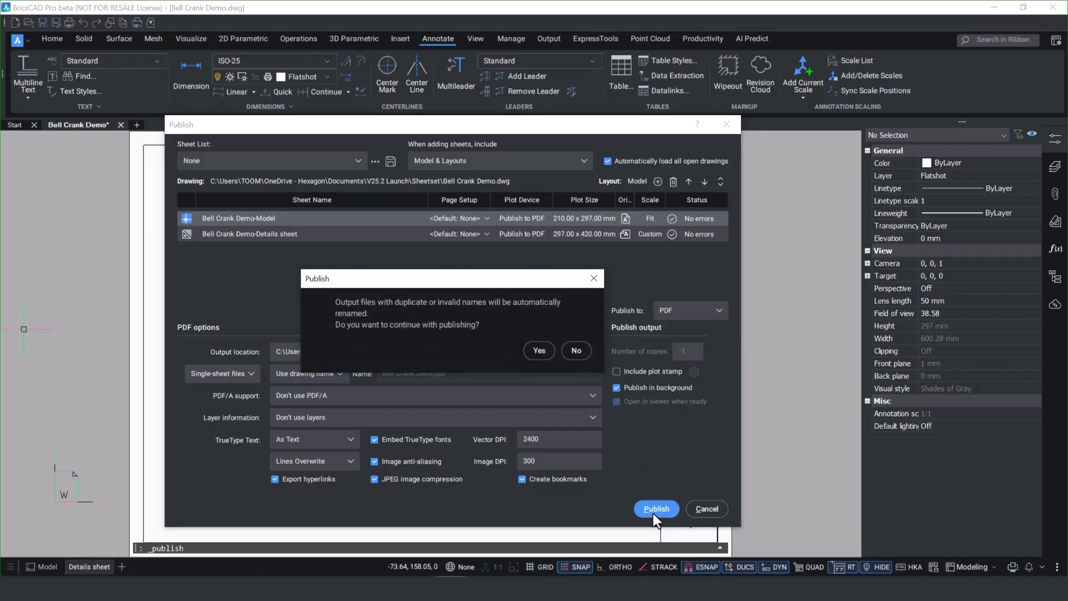
click(538, 350)
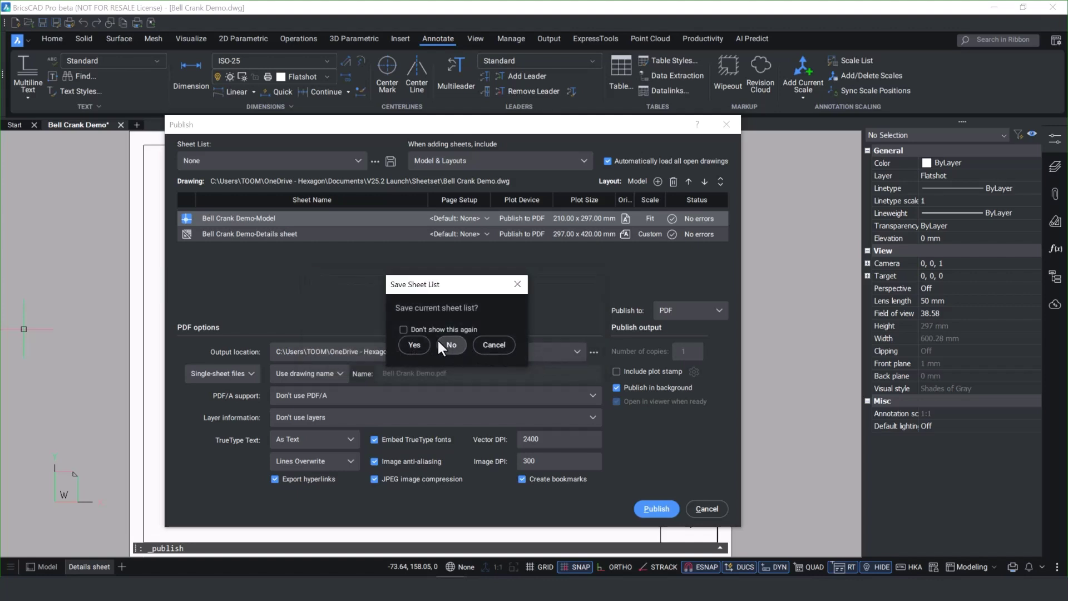
click(438, 341)
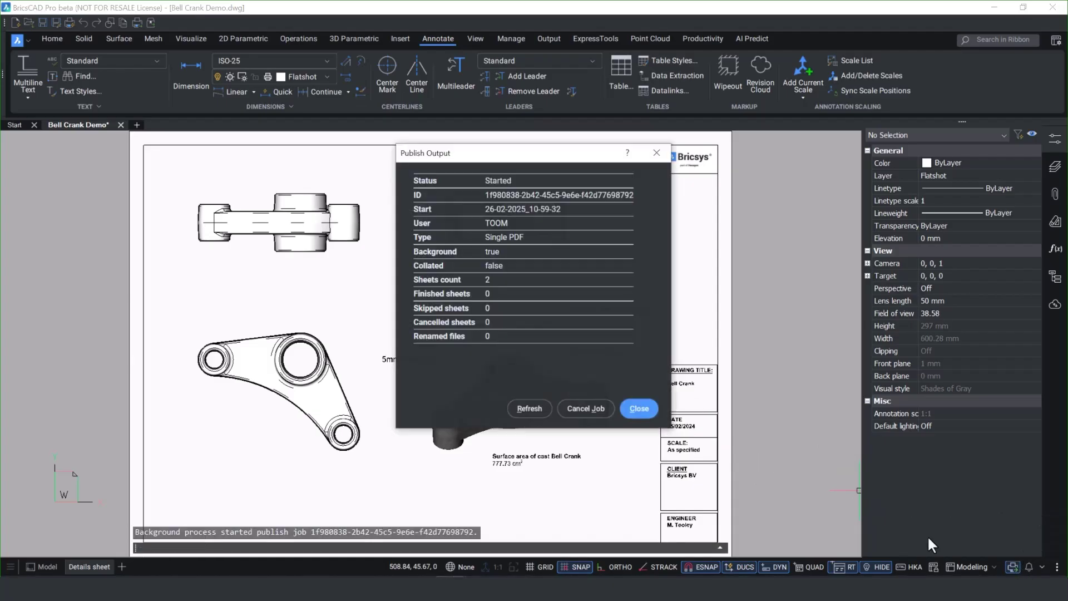
click(529, 409)
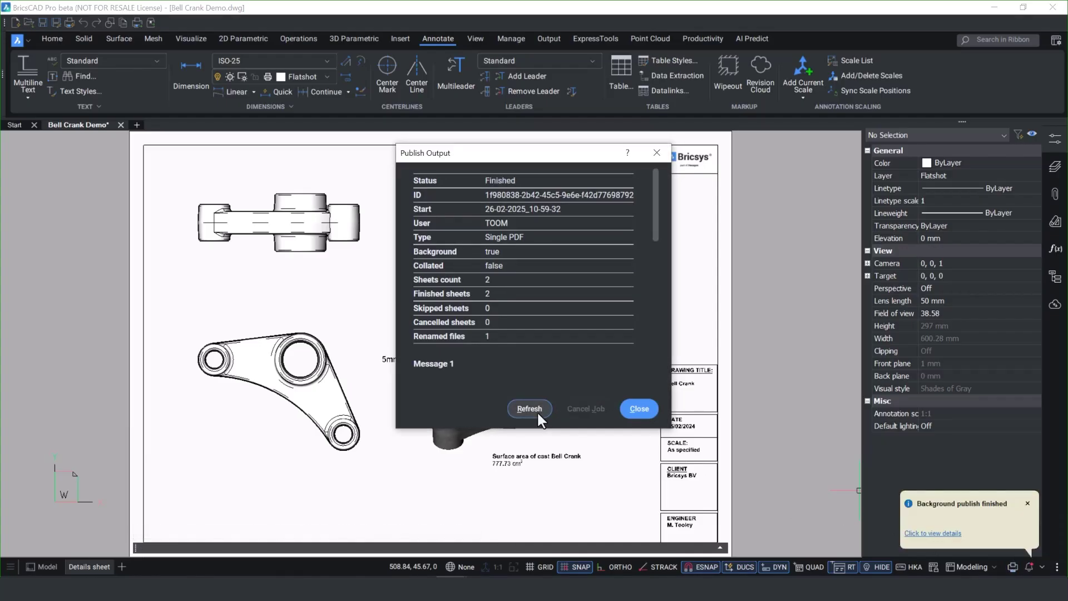
click(945, 534)
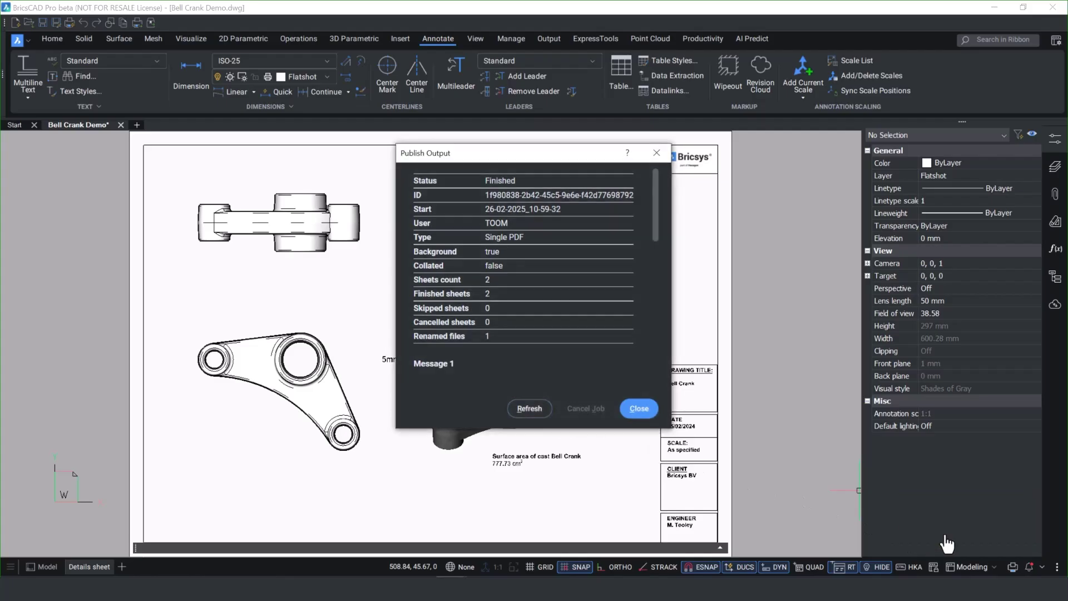
click(643, 412)
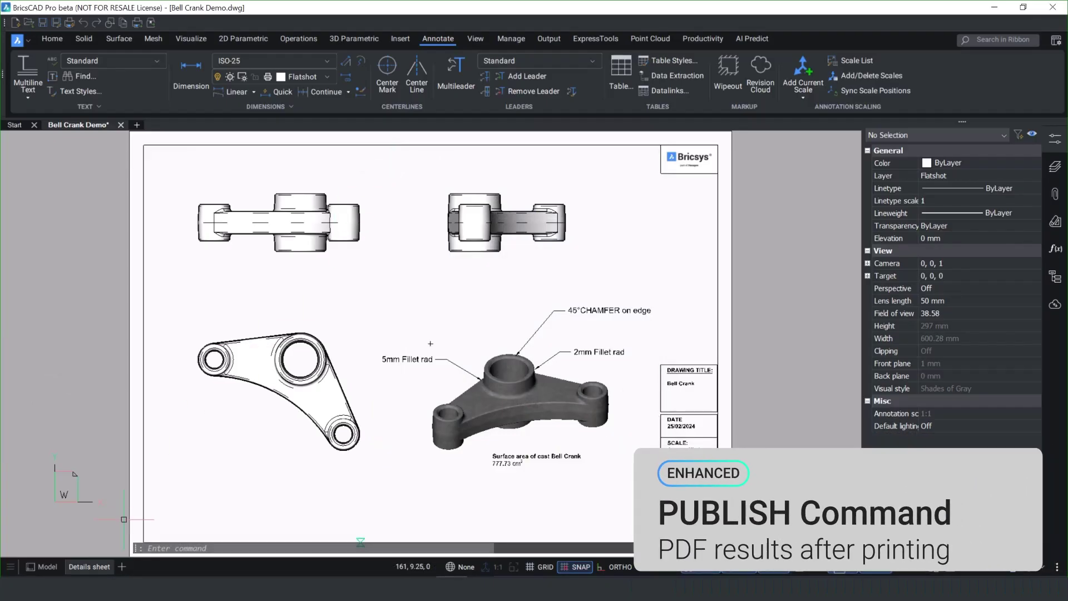
Start printing the Details sheet and review the Print As PDF.pc3 custom properties.
right_click(92, 562)
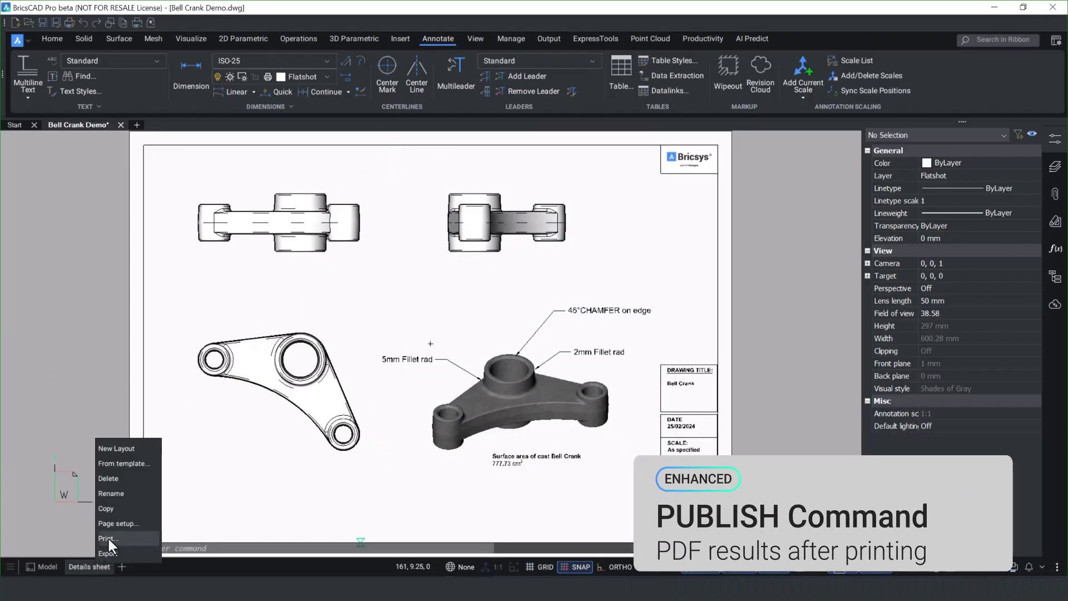
click(108, 537)
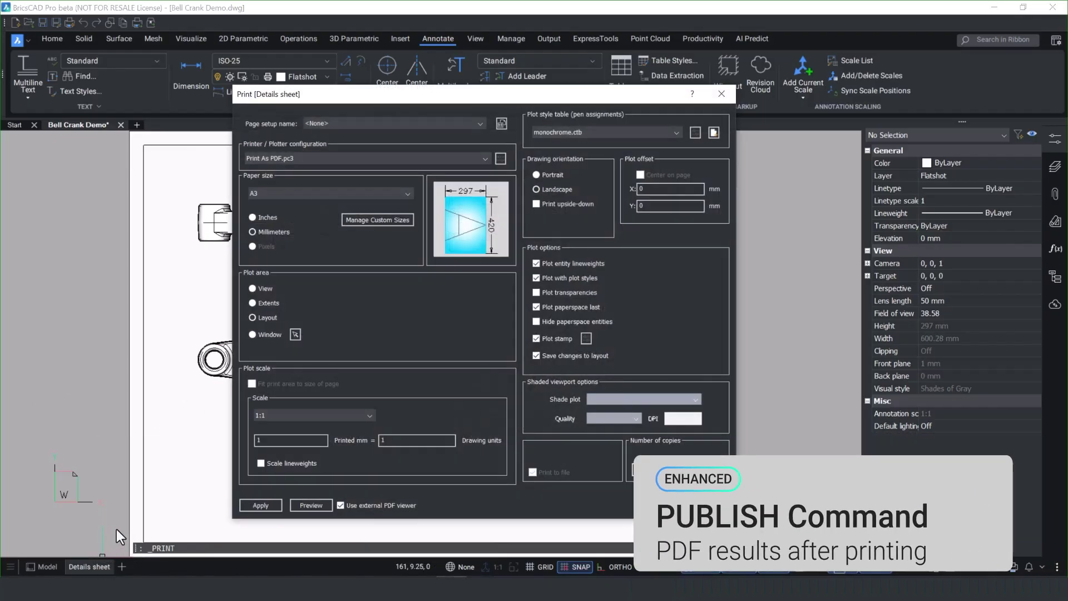
click(482, 156)
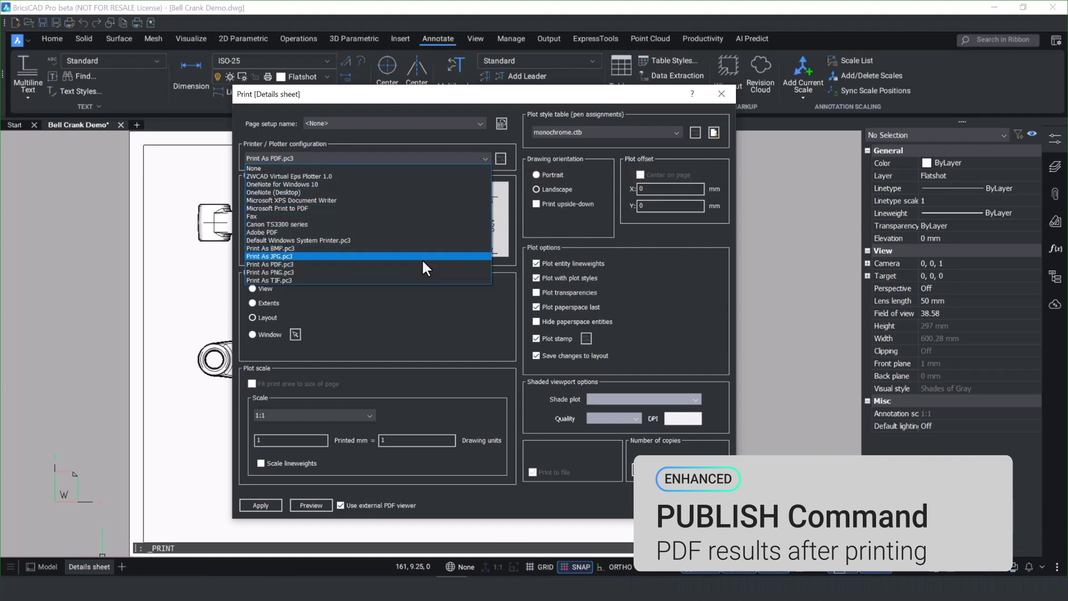
click(503, 150)
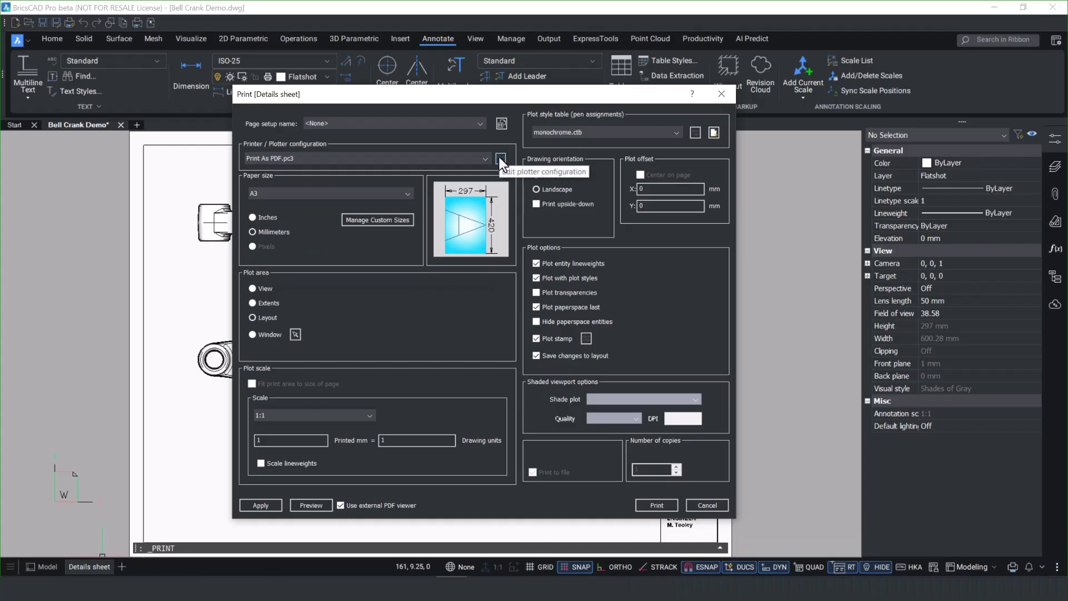
click(498, 156)
click(473, 161)
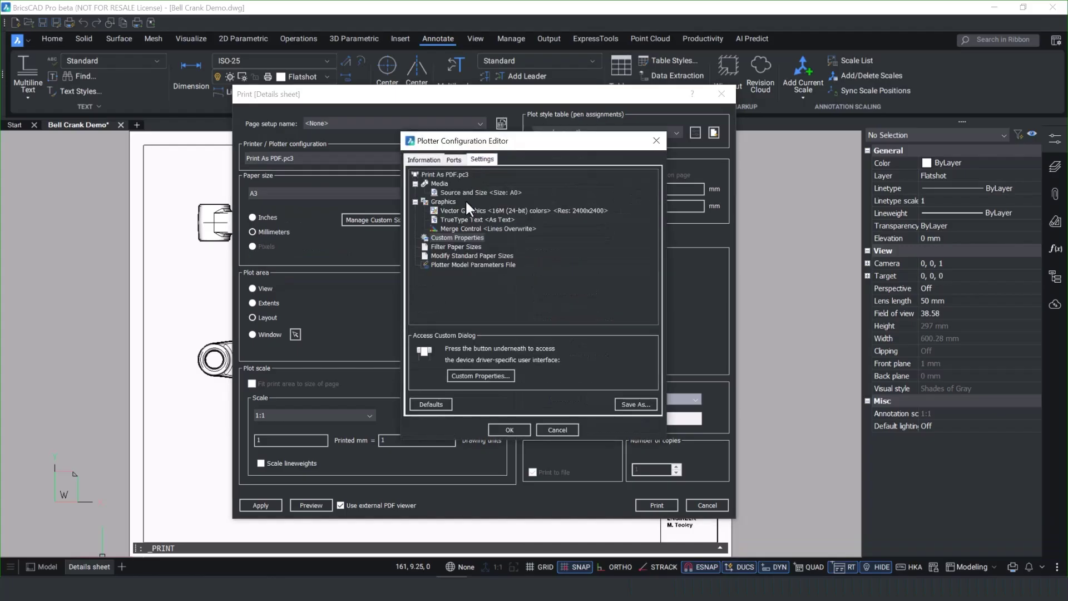
click(465, 377)
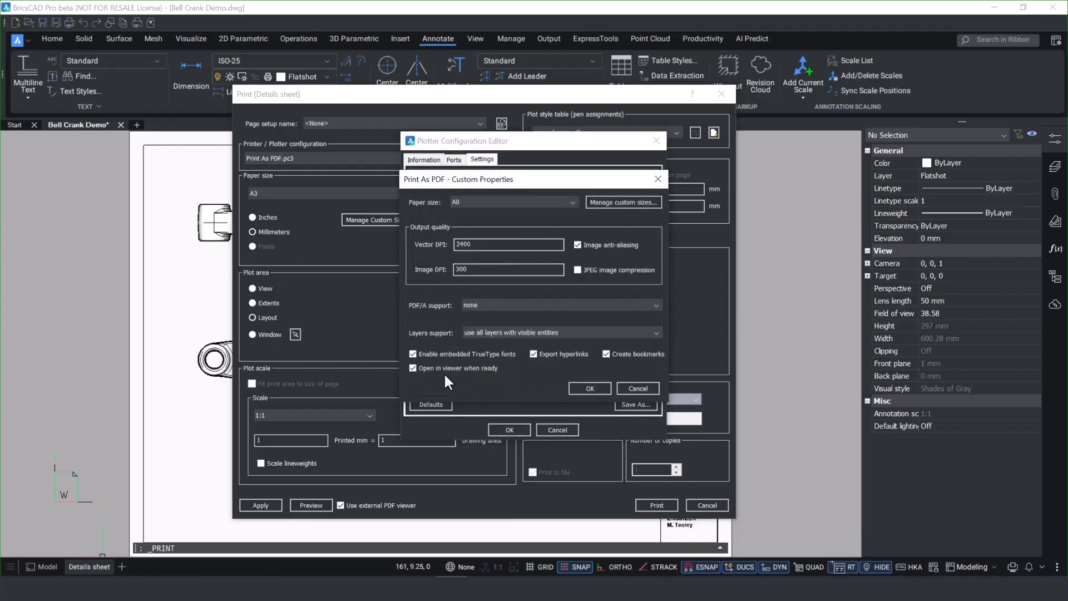
click(583, 388)
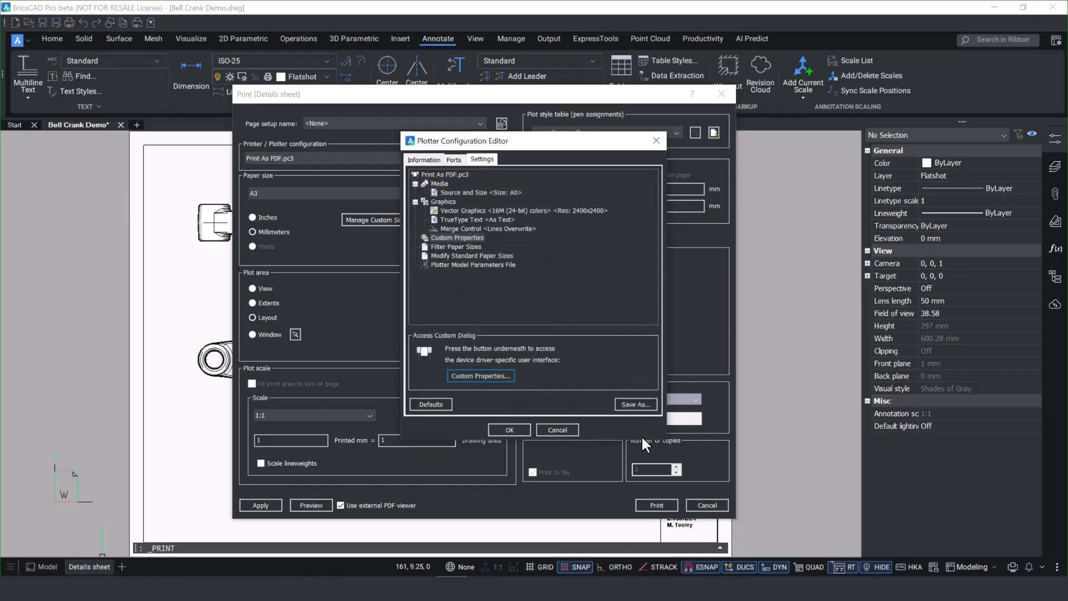
click(507, 429)
Print to PDF, overwriting the existing Bell Crank Demo-Details sheet.pdf.
click(659, 505)
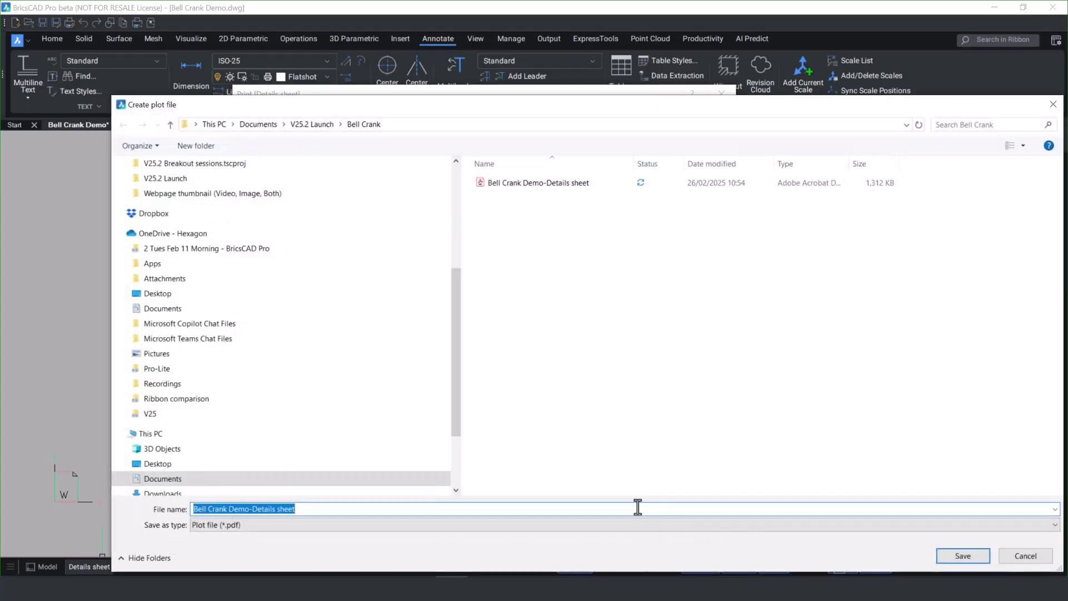
click(953, 555)
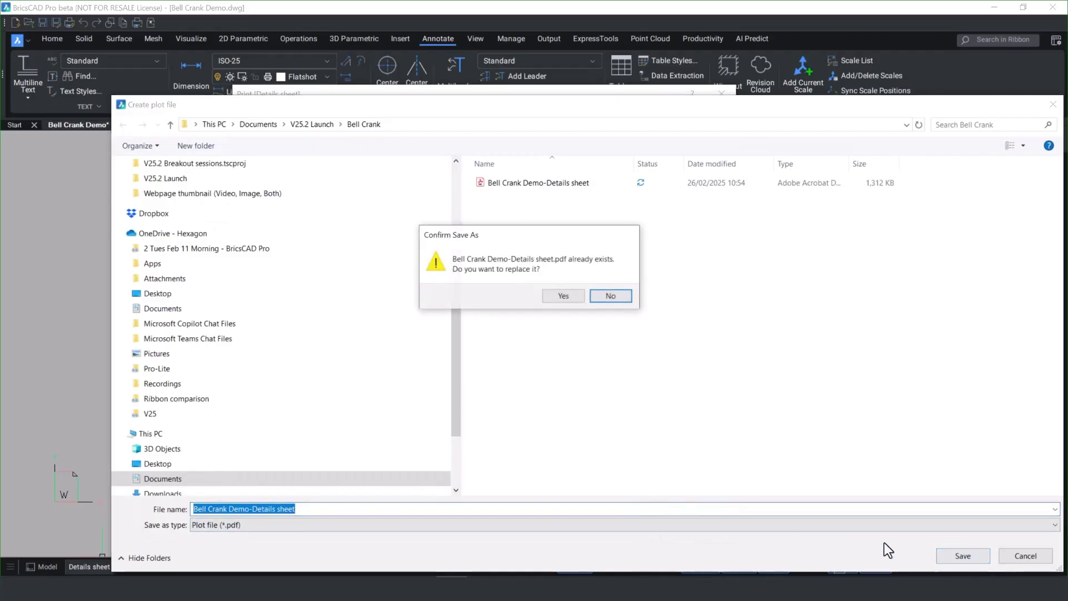
click(559, 293)
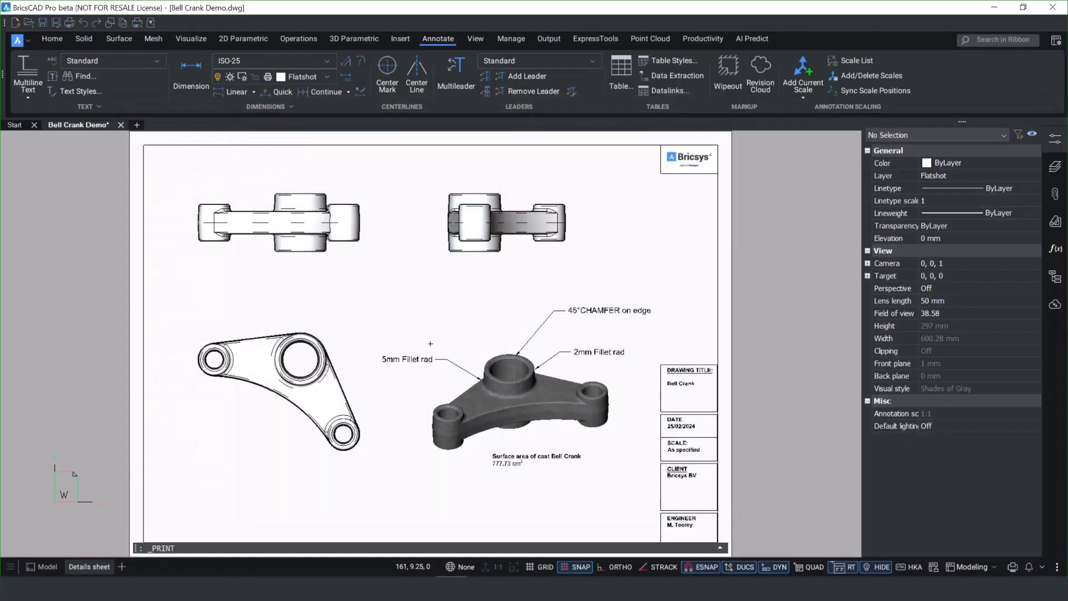